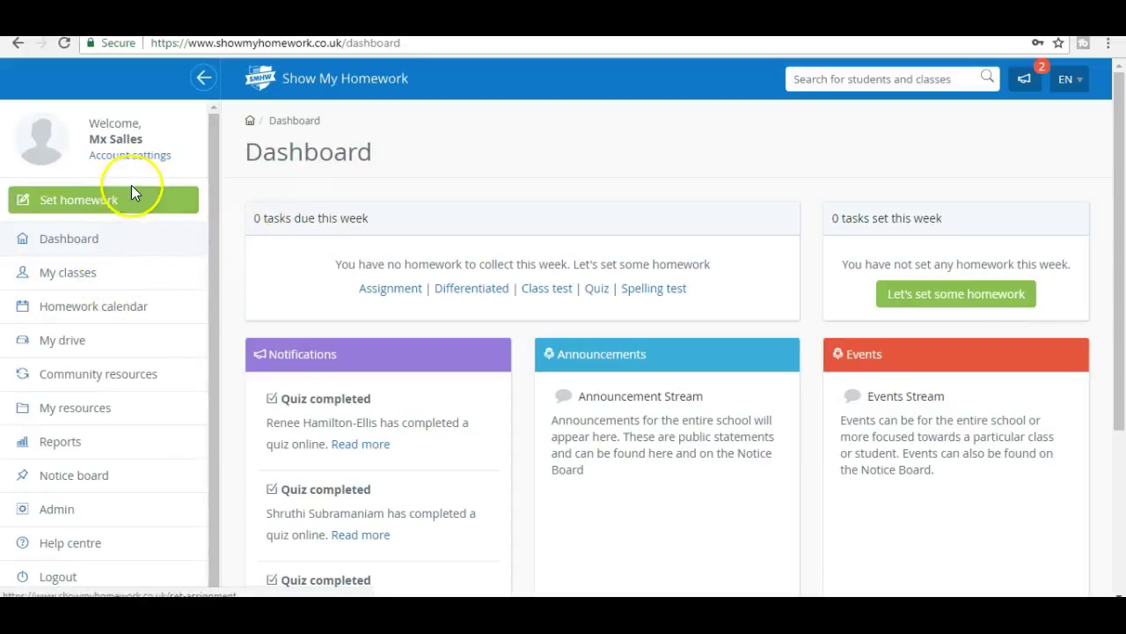
- Start a new quiz from the Quiz card under Set homework
click(99, 202)
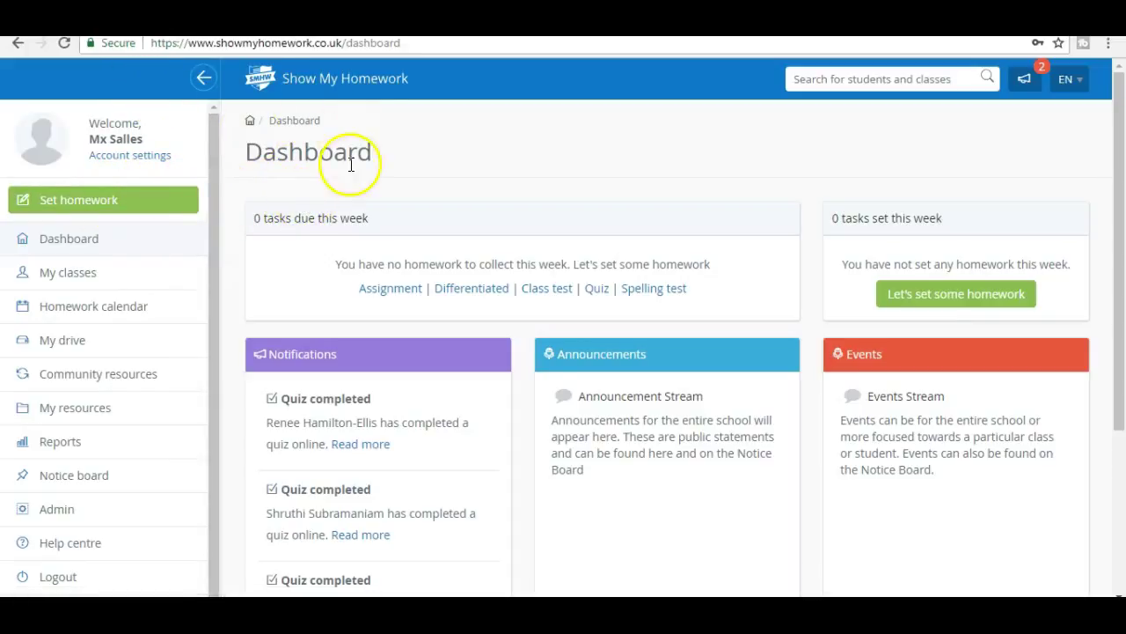
click(78, 199)
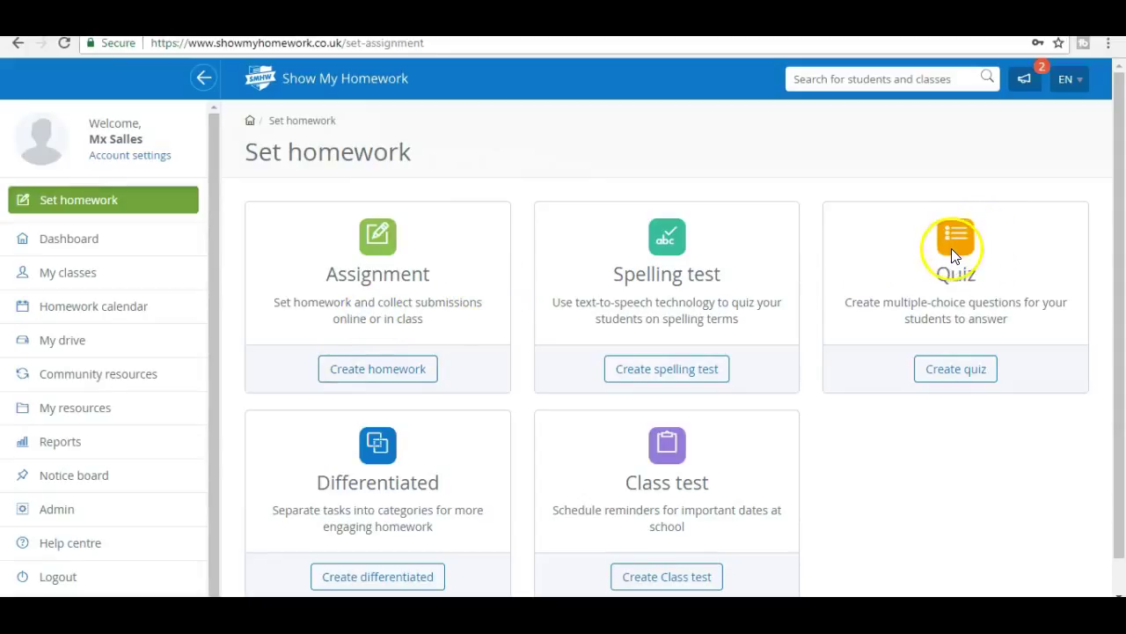
click(951, 372)
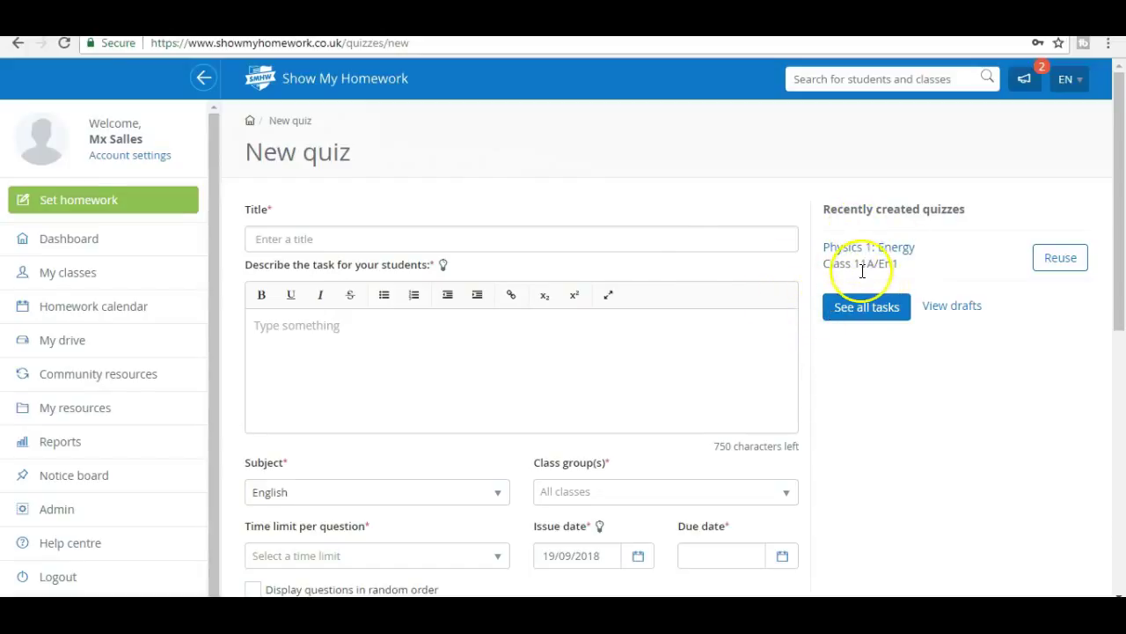
- Enter 'Ozymandias Context' as the quiz title
click(400, 245)
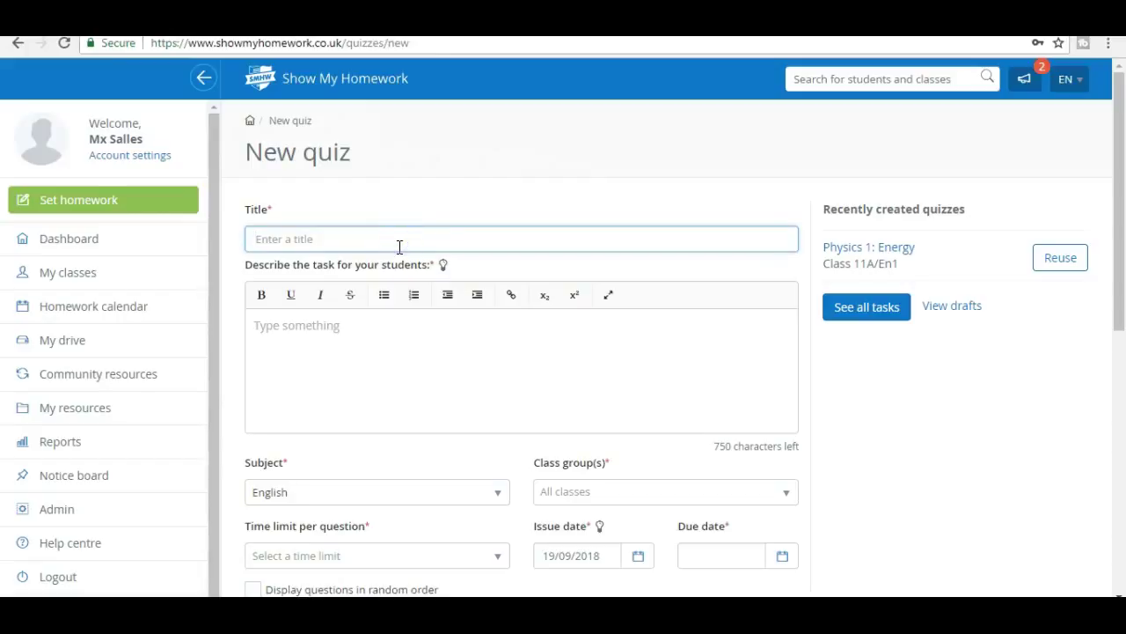
click(403, 243)
text(Ozymandias)
text(Context)
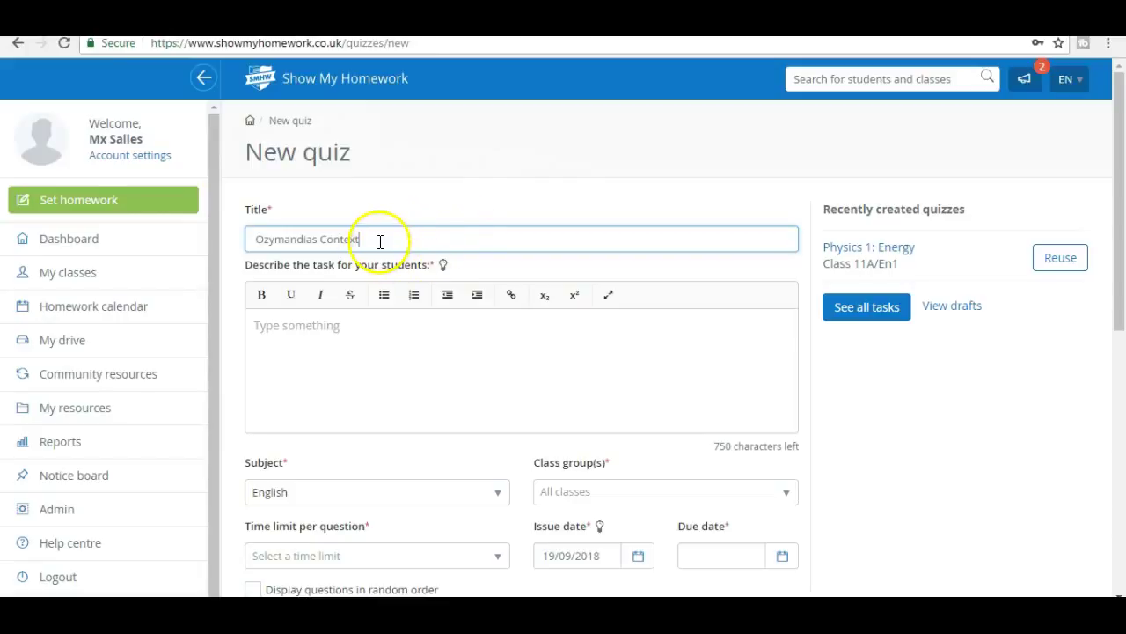
- Write 'Do the quiz three times or until you have scored 100' in the task description
click(342, 327)
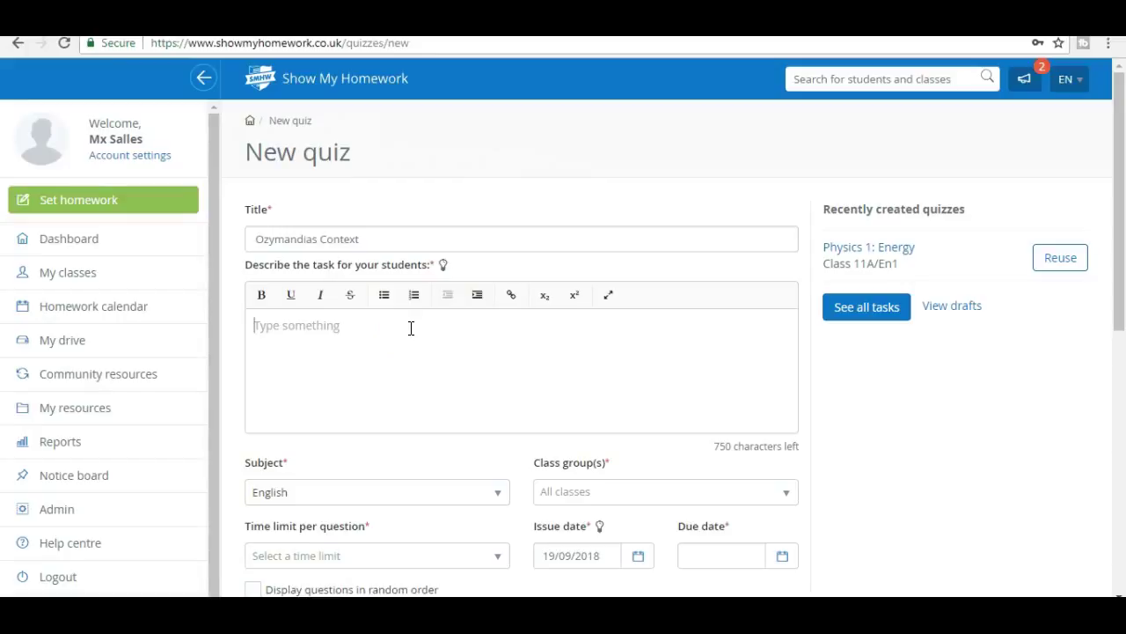
text(Do the quiz three times or un)
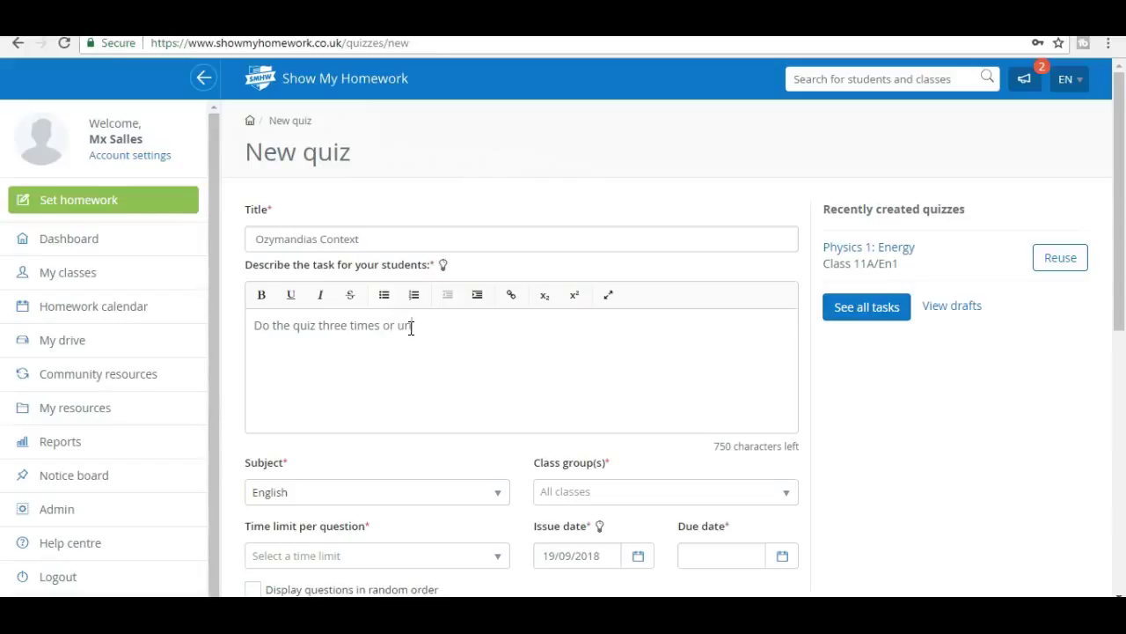
text(til you have scored 100)
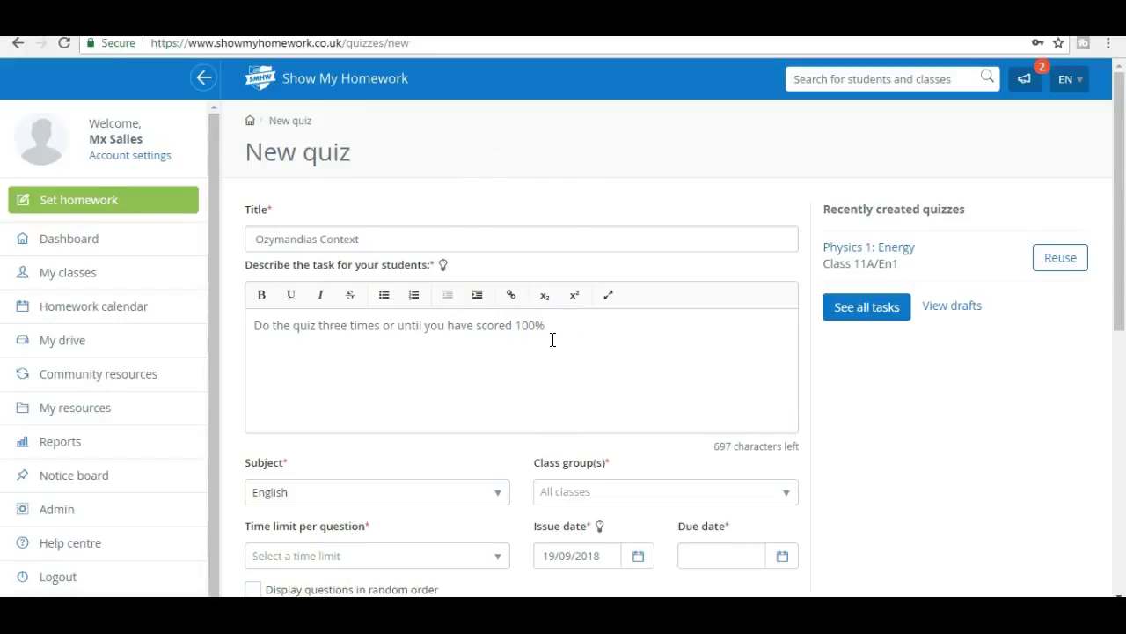
- Set a 120-second time limit per question, leaving Class groups unselected
scroll(553, 339, down, 1)
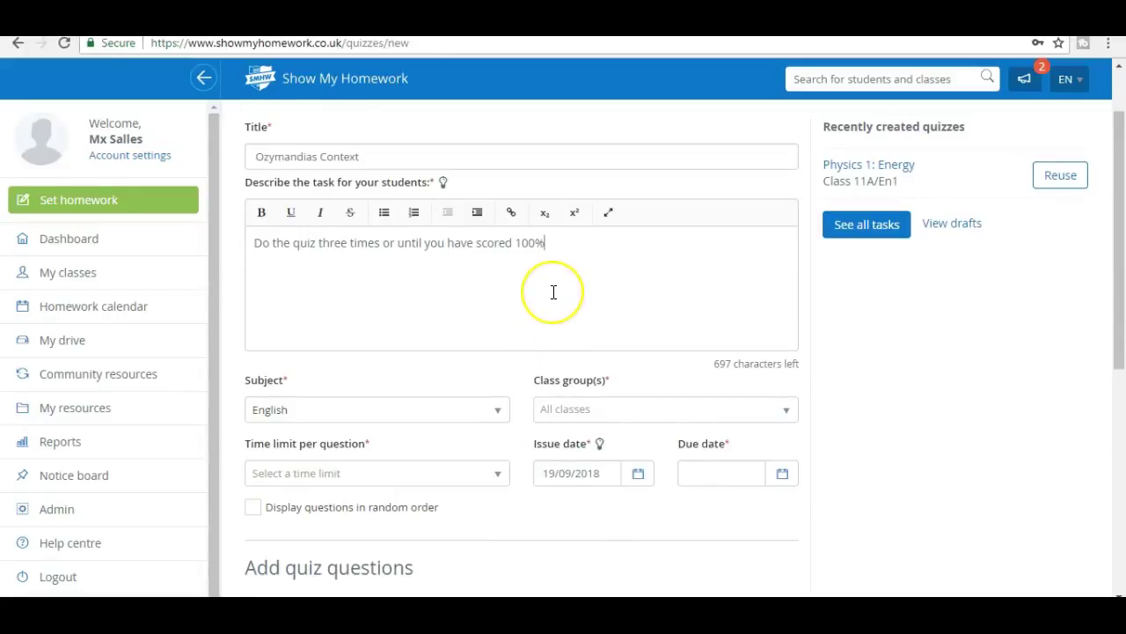
click(553, 292)
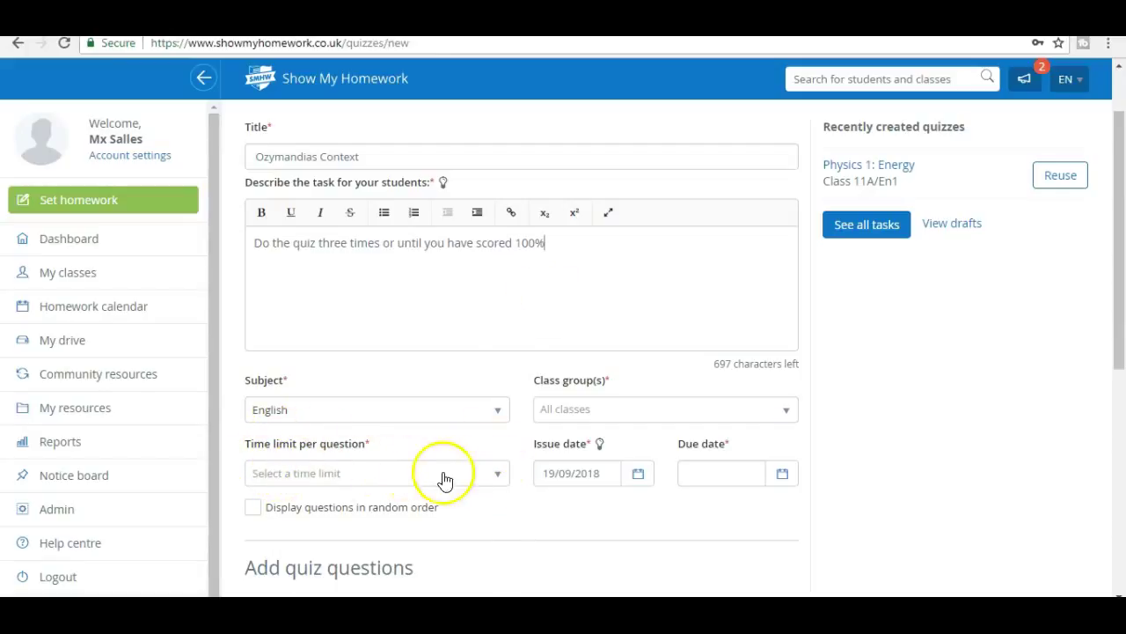
click(503, 481)
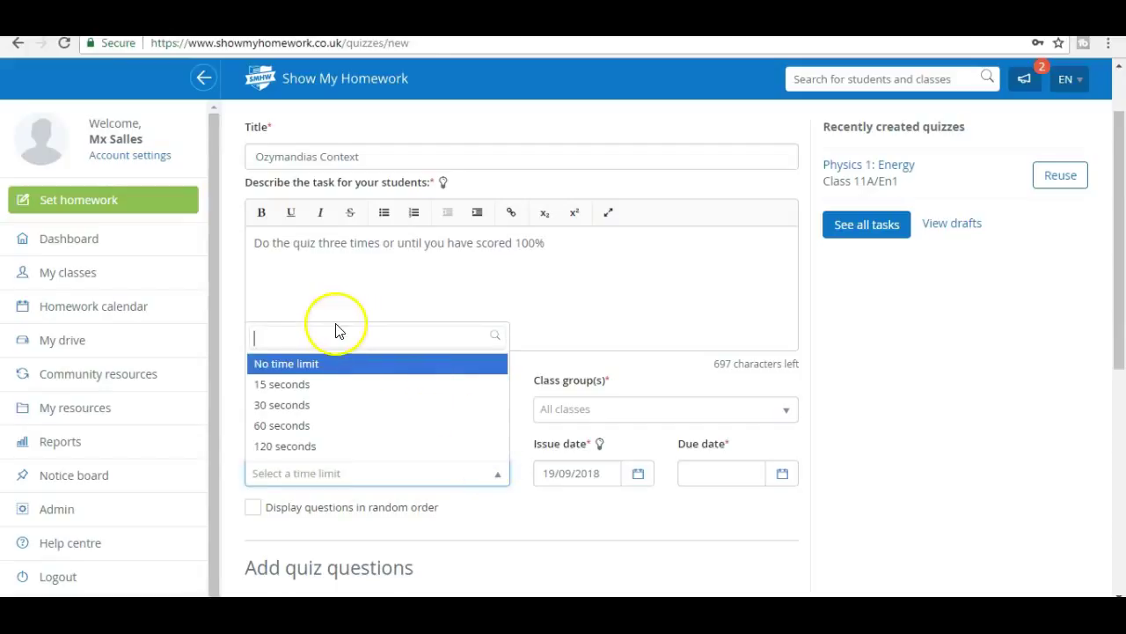
click(283, 448)
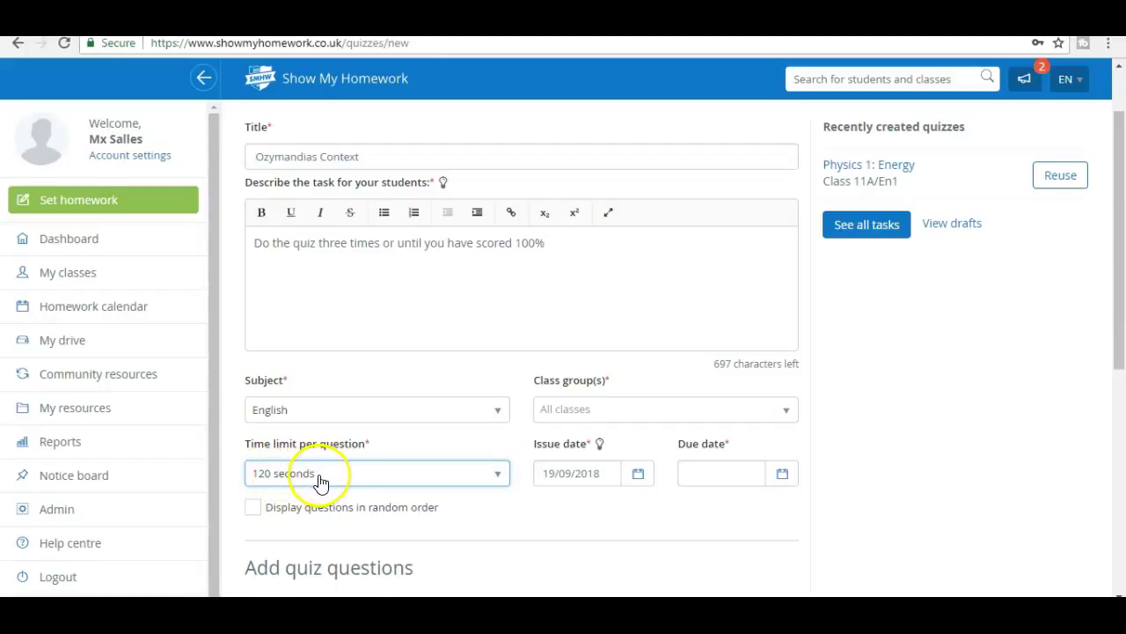
click(788, 414)
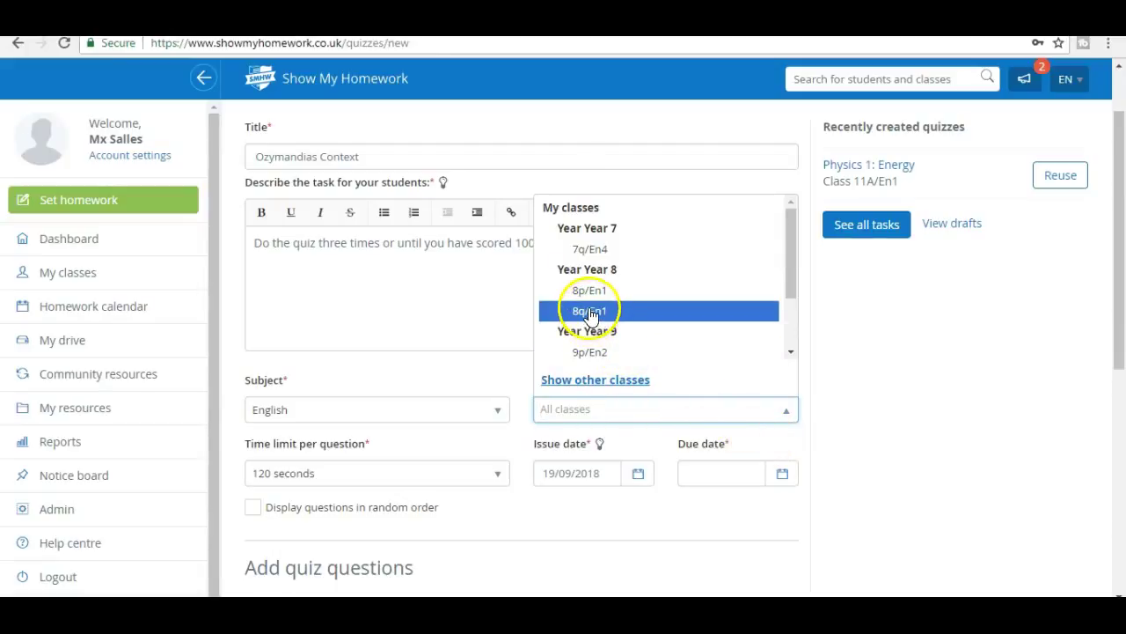
click(788, 417)
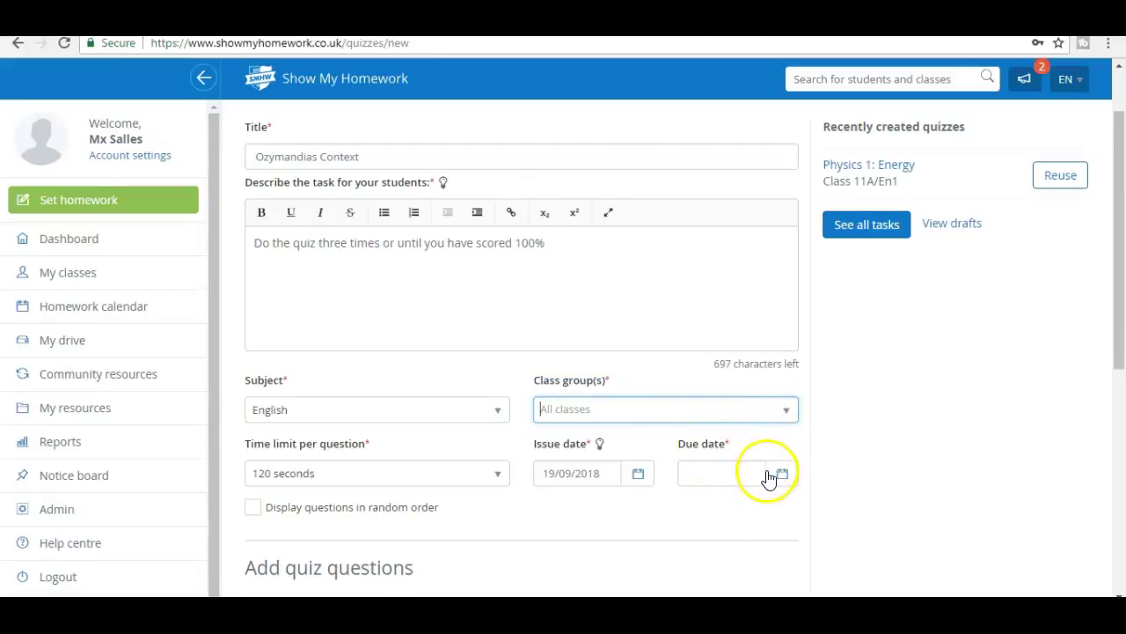
- Write question 1, 'Who wrote the poem?', with Shelley as the correct answer
scroll(699, 457, down, 2)
scroll(695, 456, down, 1)
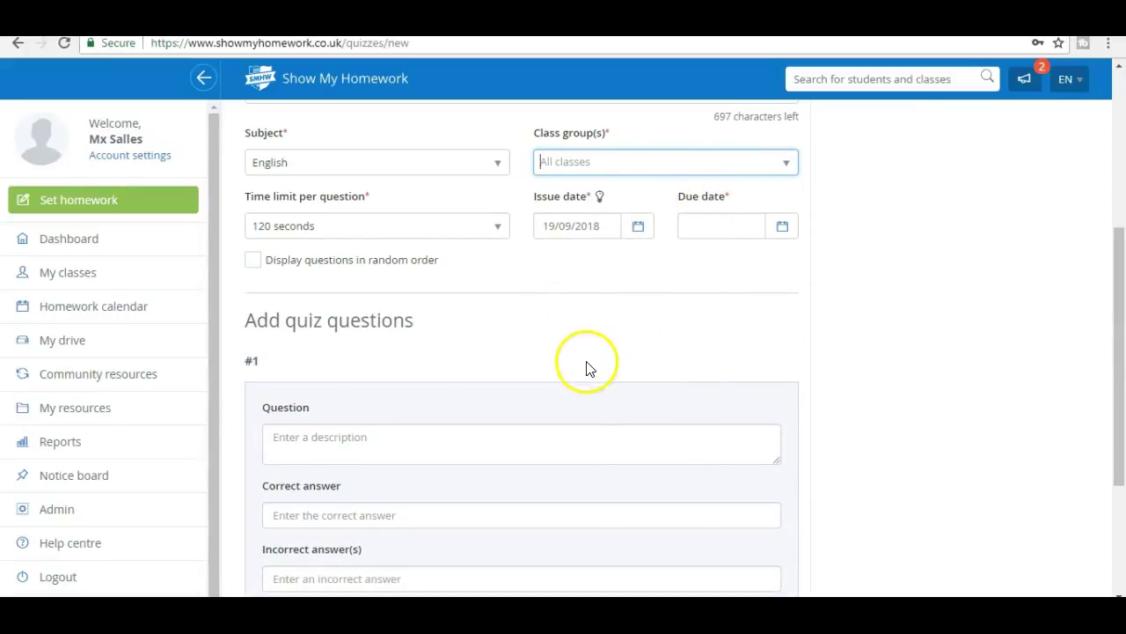
scroll(589, 366, down, 1)
scroll(588, 361, down, 1)
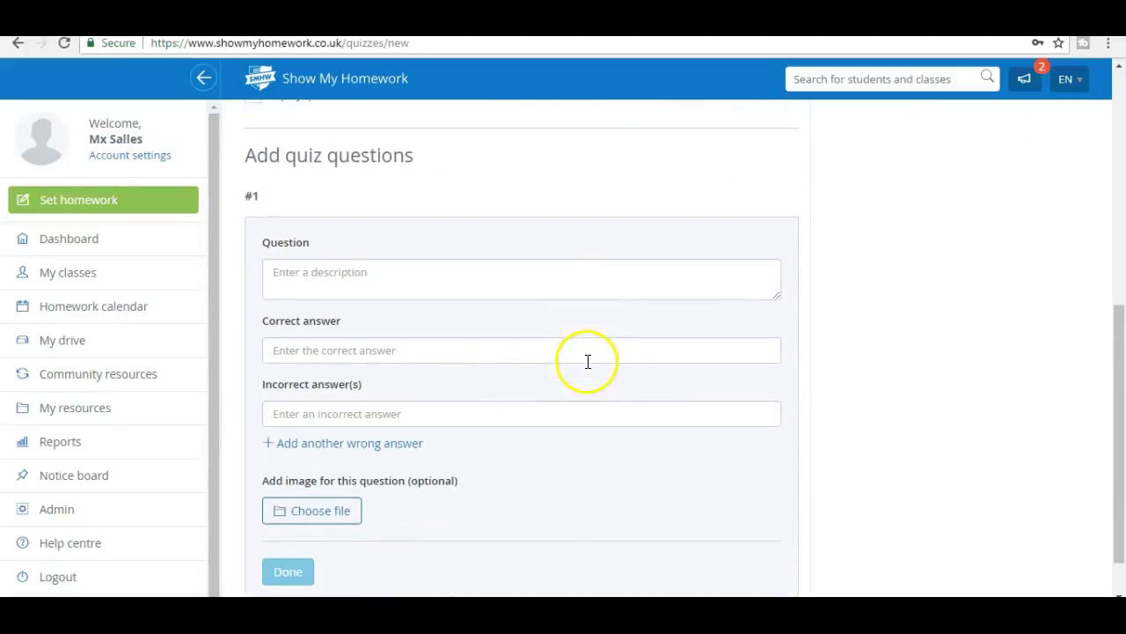
click(395, 280)
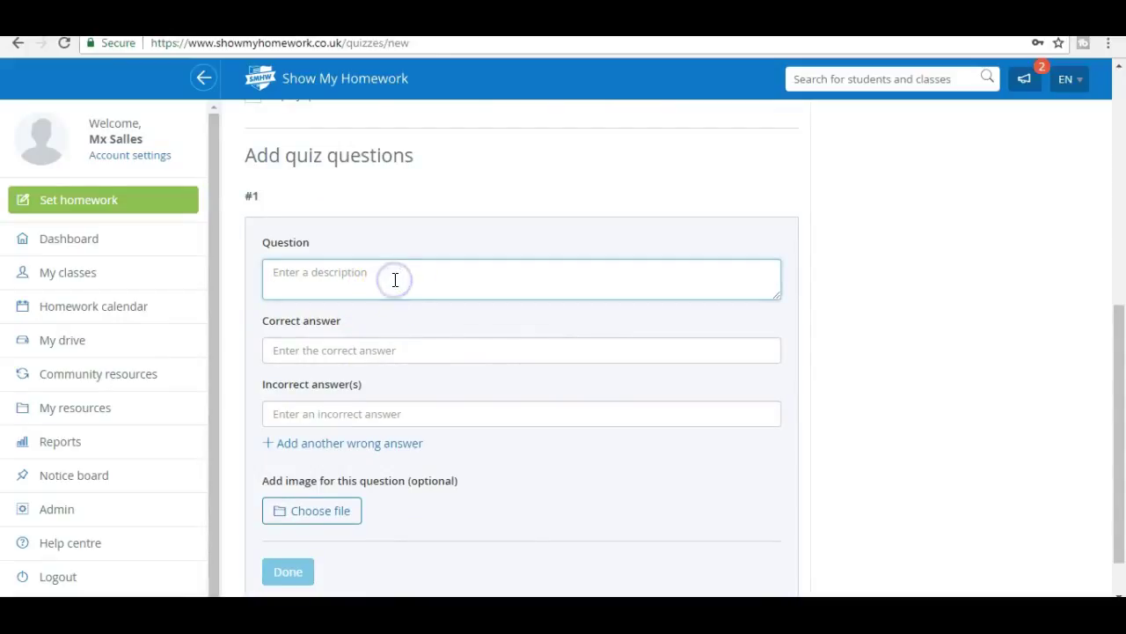
text(Wh)
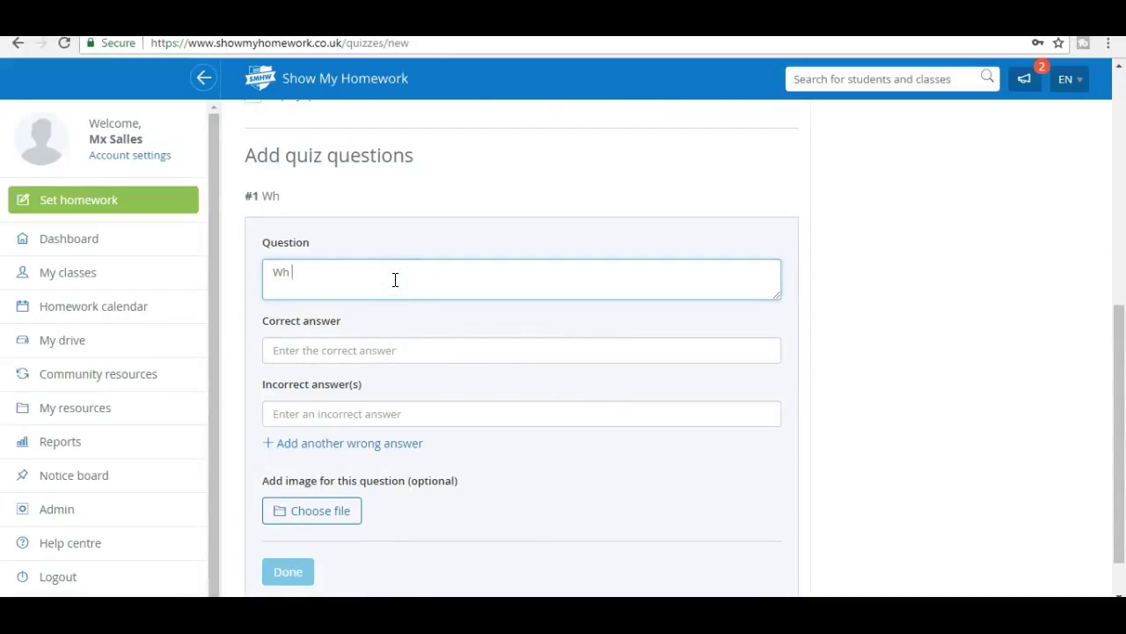
text(o wrote the p)
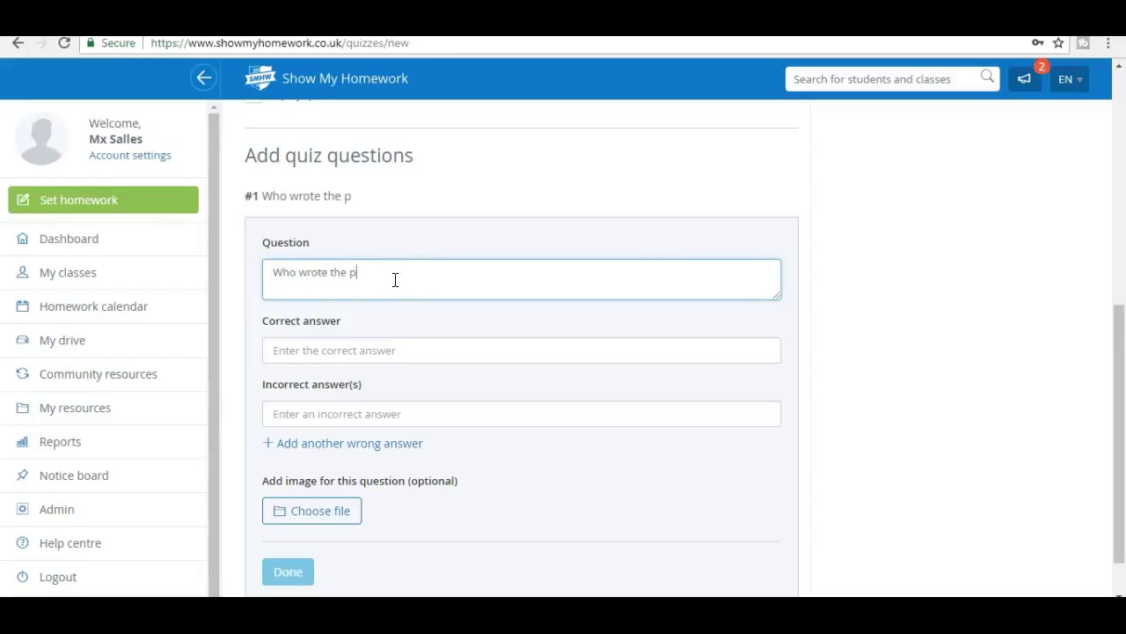
text(oem?)
click(335, 352)
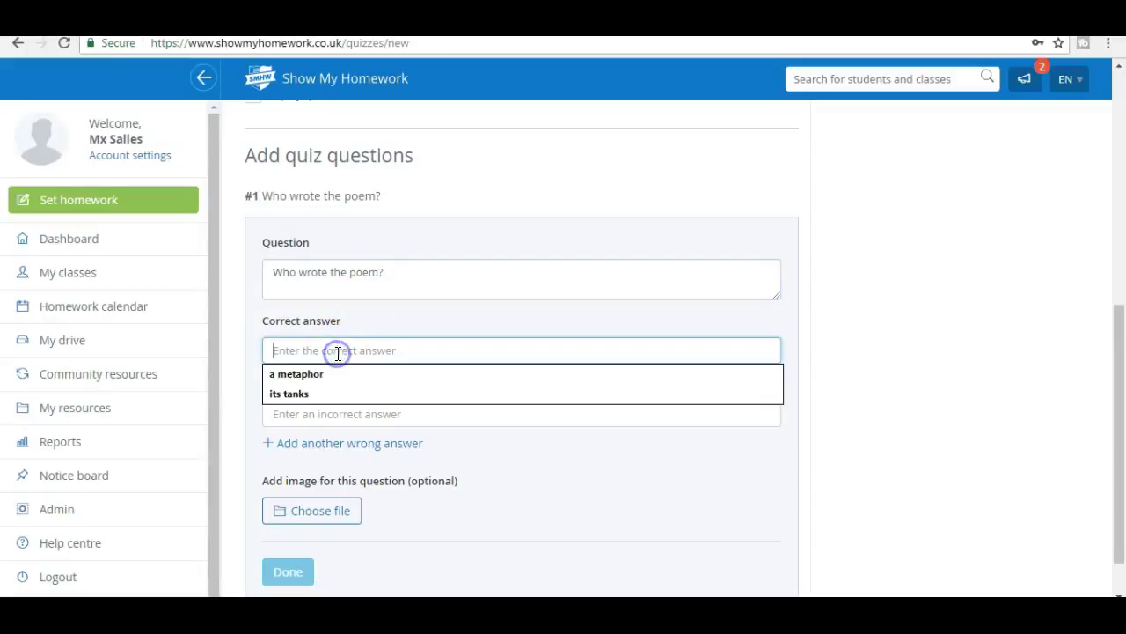
text(Shelley)
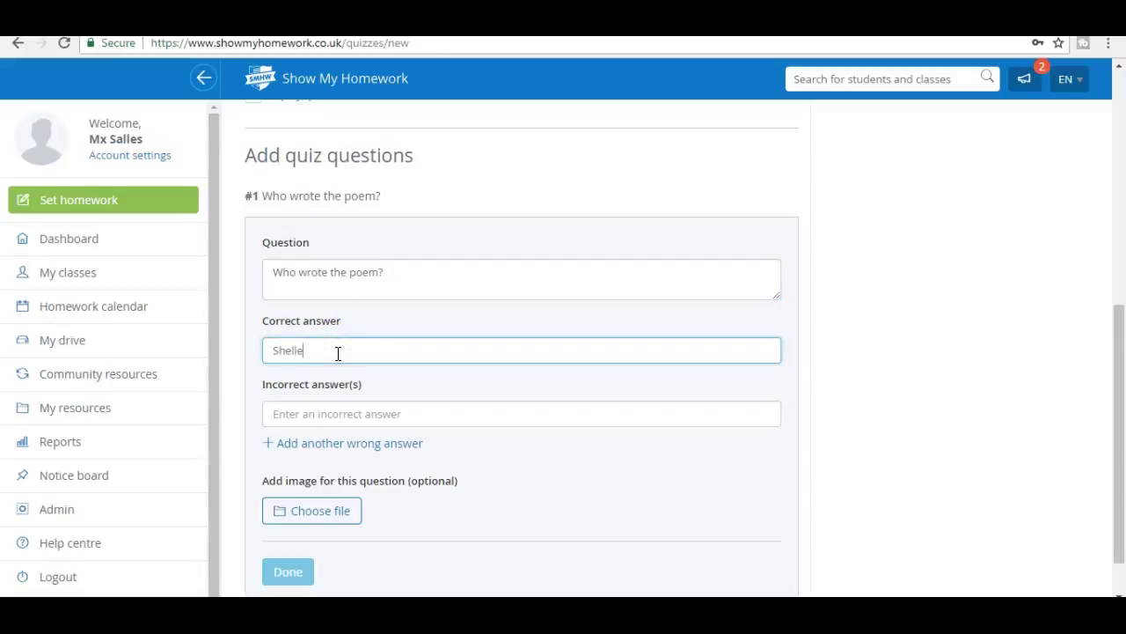
- Add Wordsworth, Hughes and Shakespeare as question 1's wrong answers
click(340, 420)
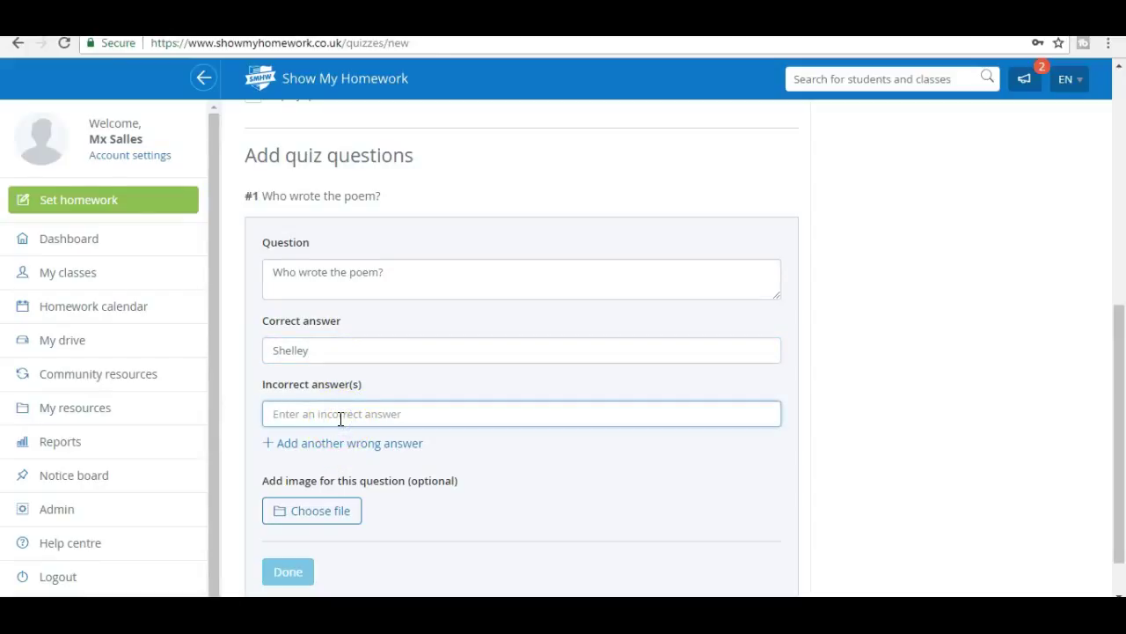
text(Words)
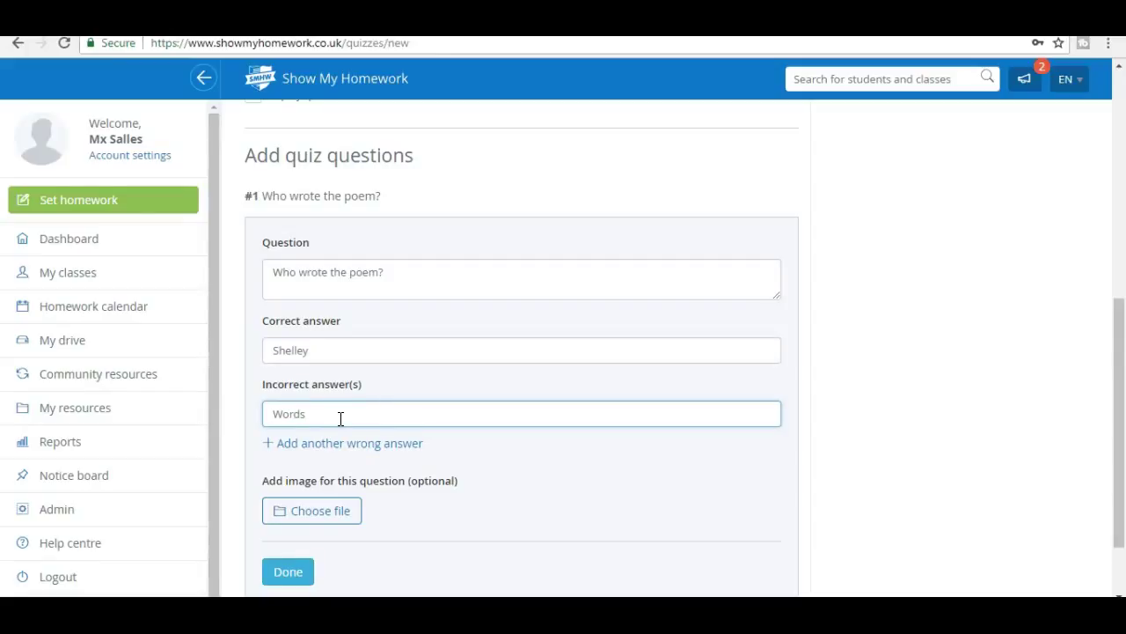
text(worht)
click(295, 453)
click(295, 450)
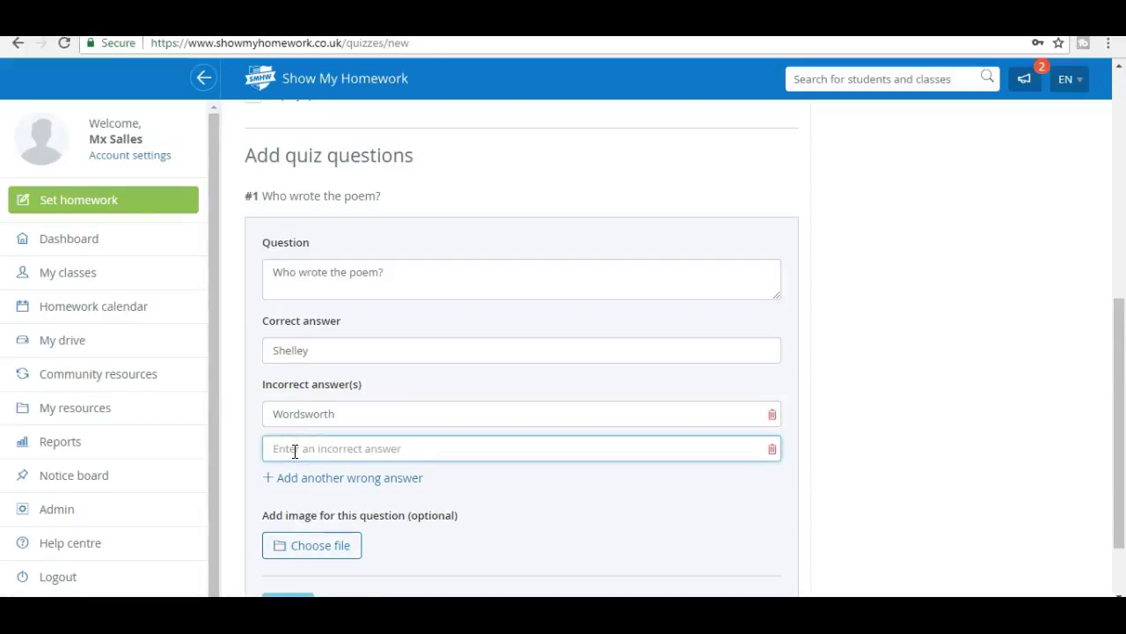
text(Hughes)
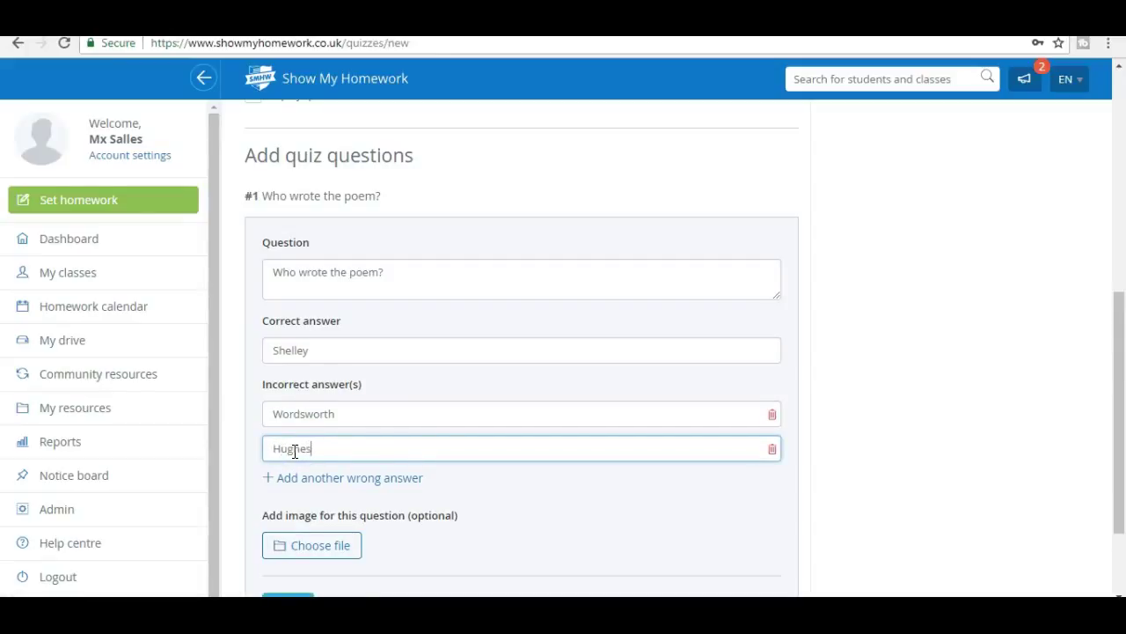
click(293, 480)
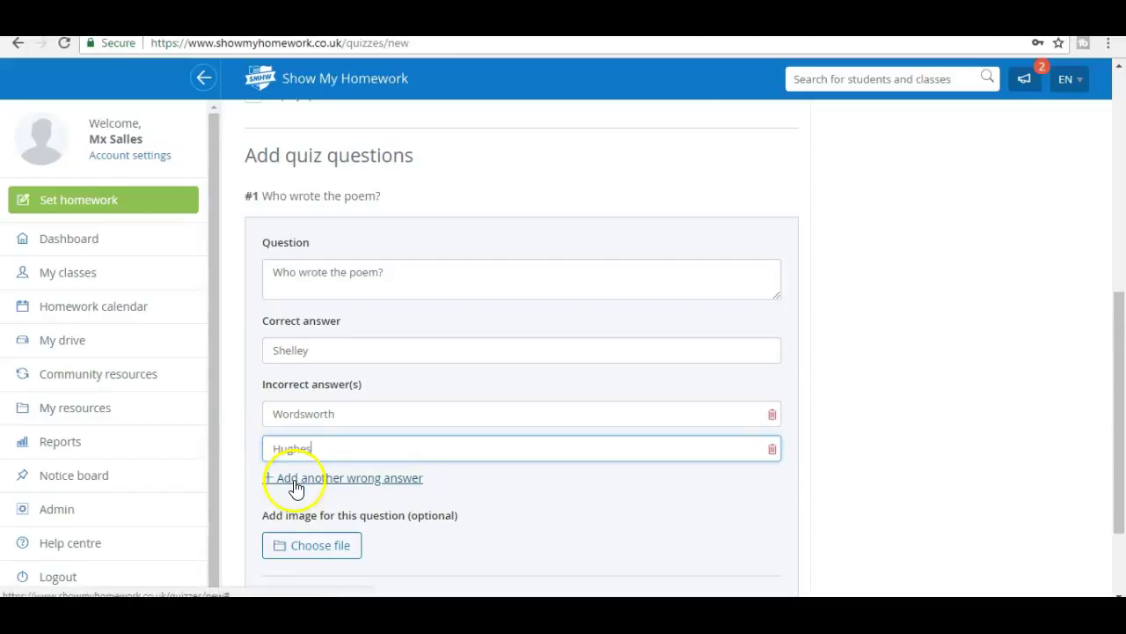
click(296, 482)
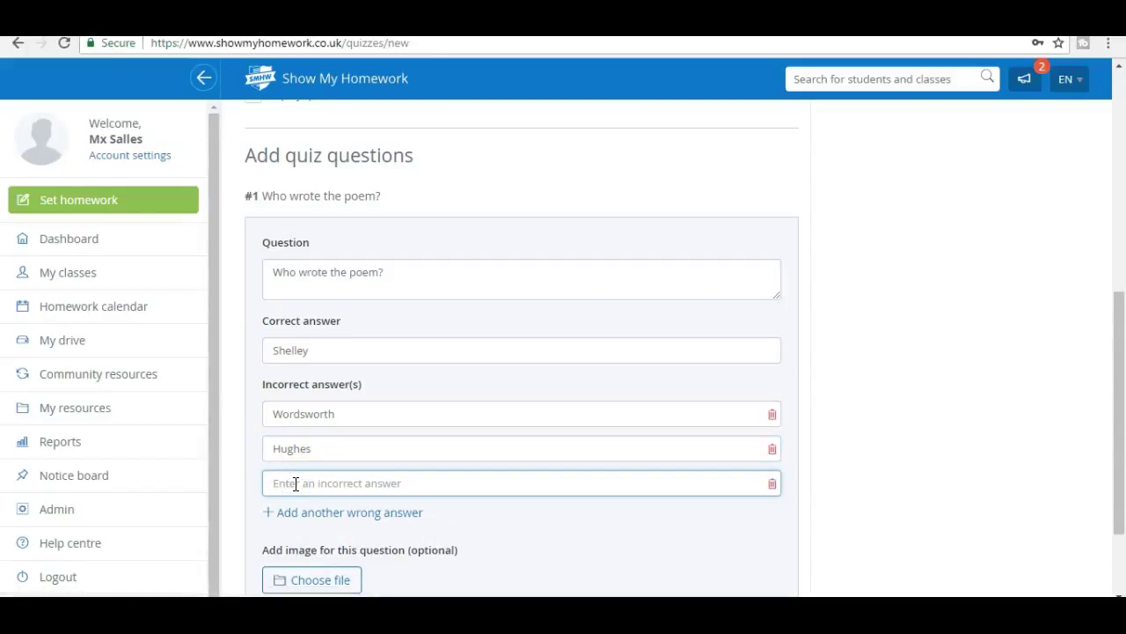
text(Shakespeare)
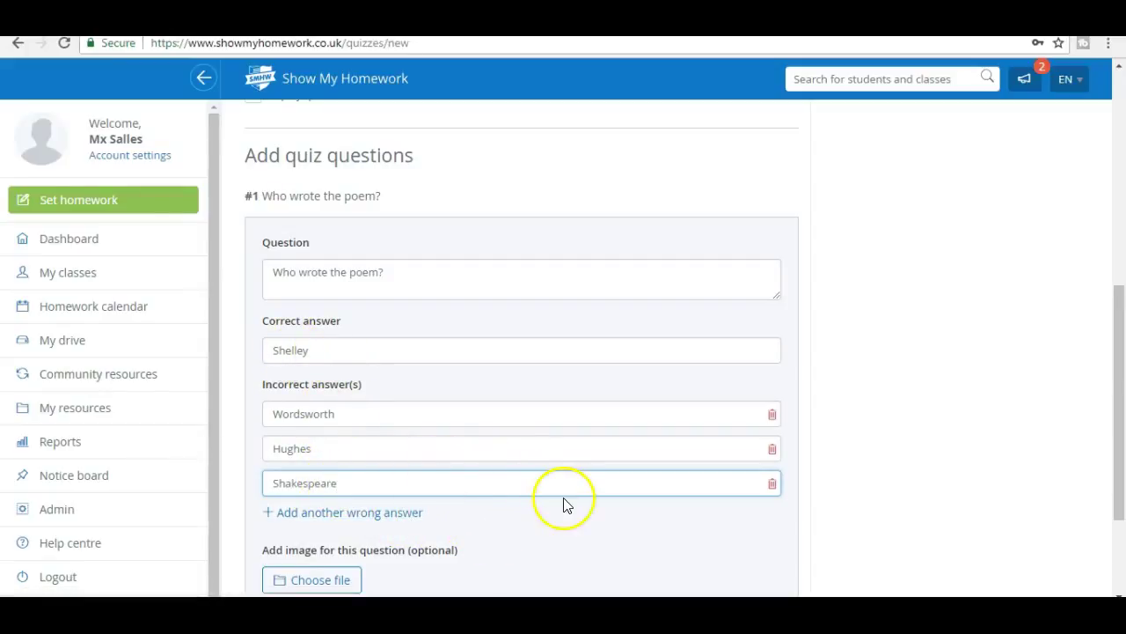
scroll(564, 504, down, 3)
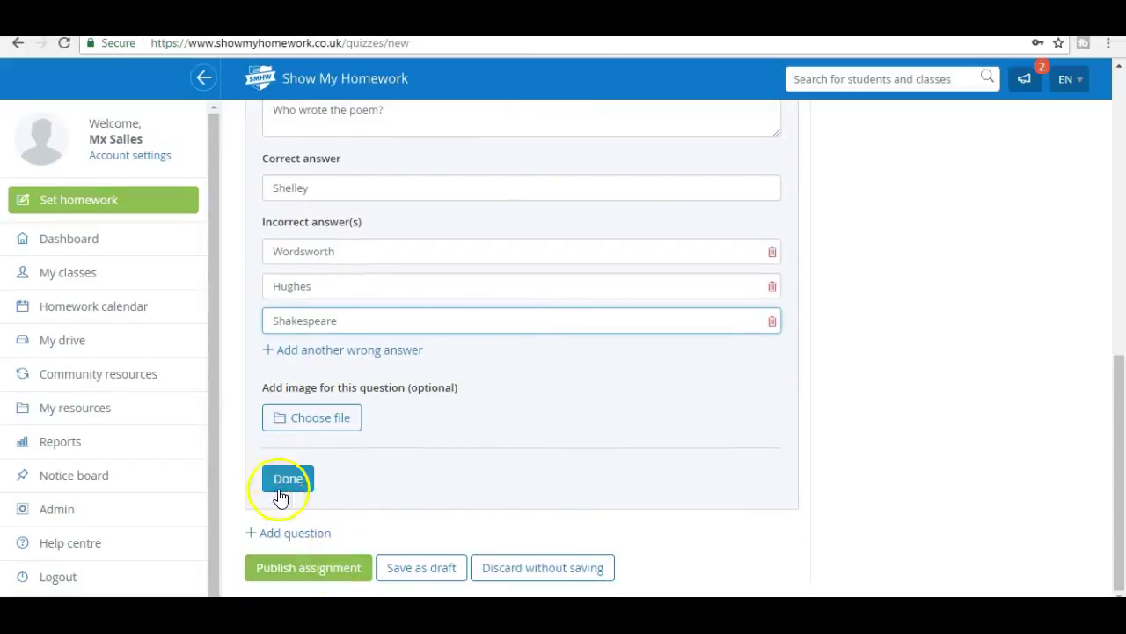
- Save the quiz as a draft and start its student preview
click(325, 570)
scroll(671, 514, down, 1)
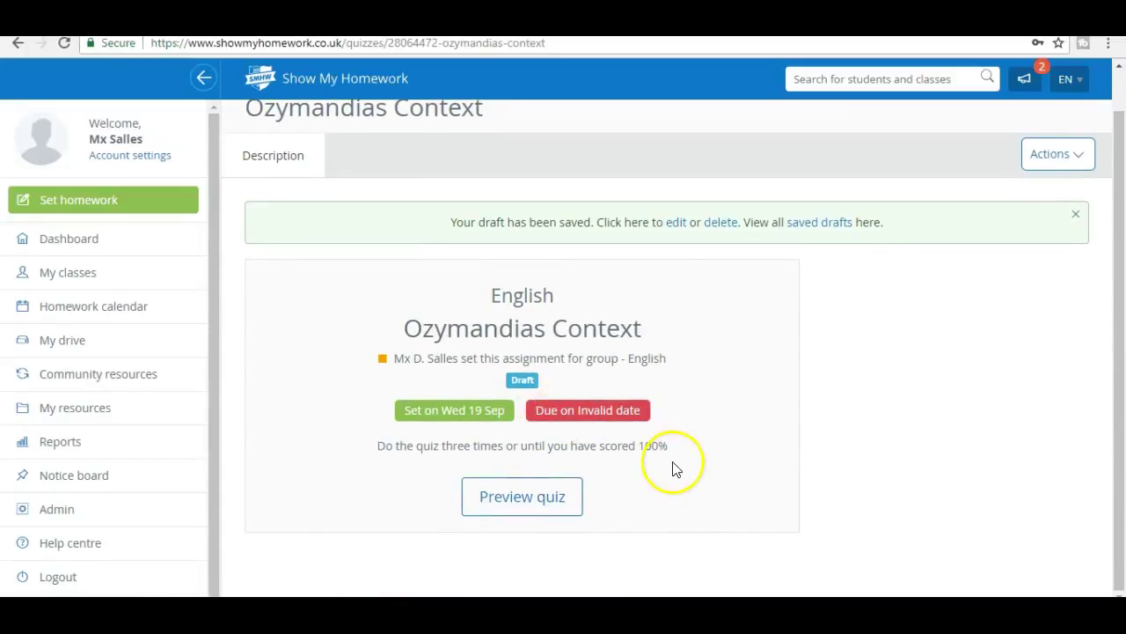
click(517, 499)
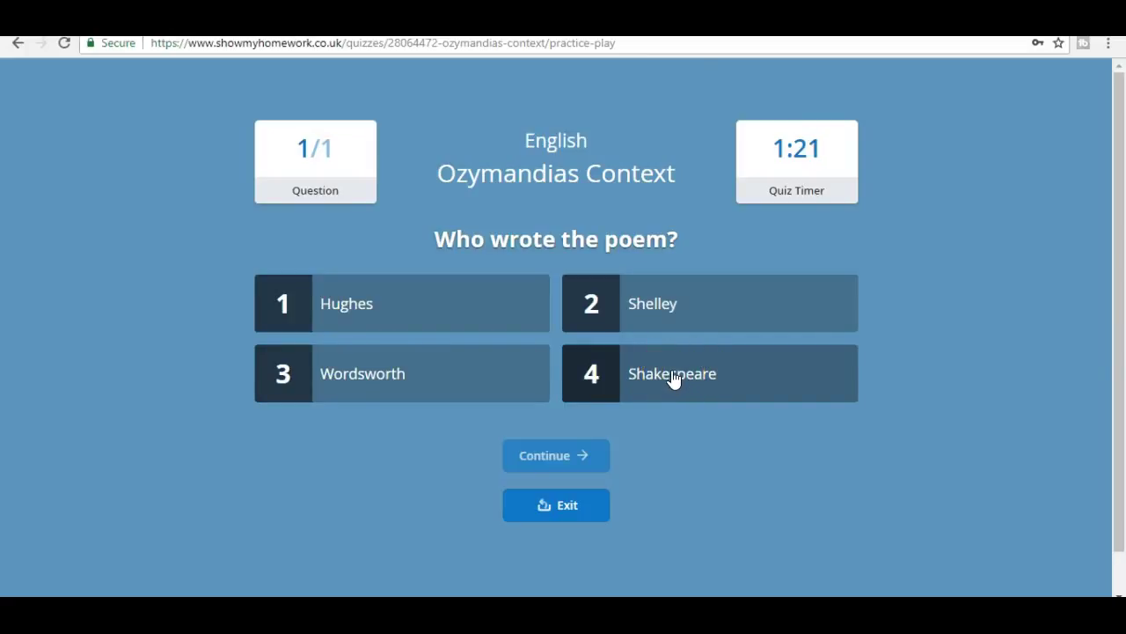
- Try a few answer tiles in the preview, then exit it
click(604, 374)
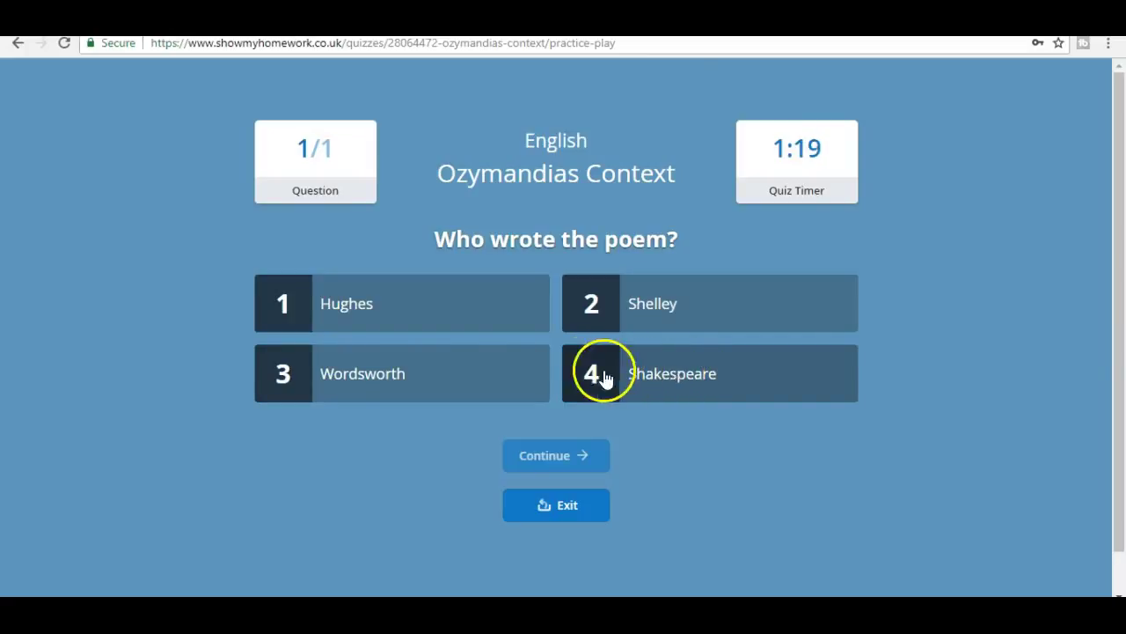
click(379, 306)
click(609, 361)
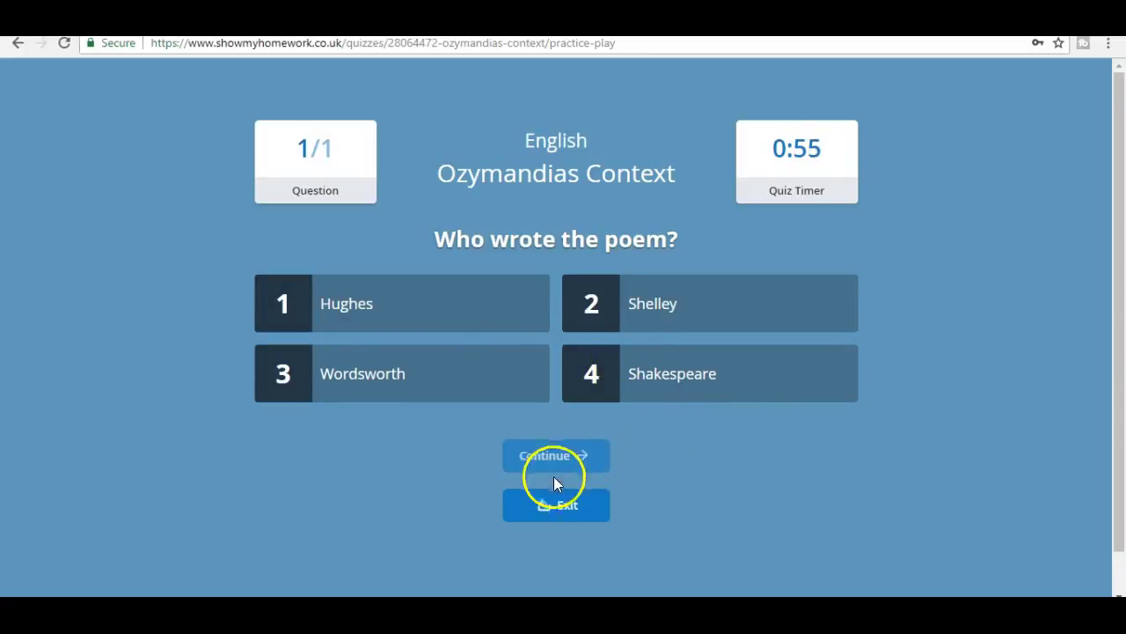
click(564, 507)
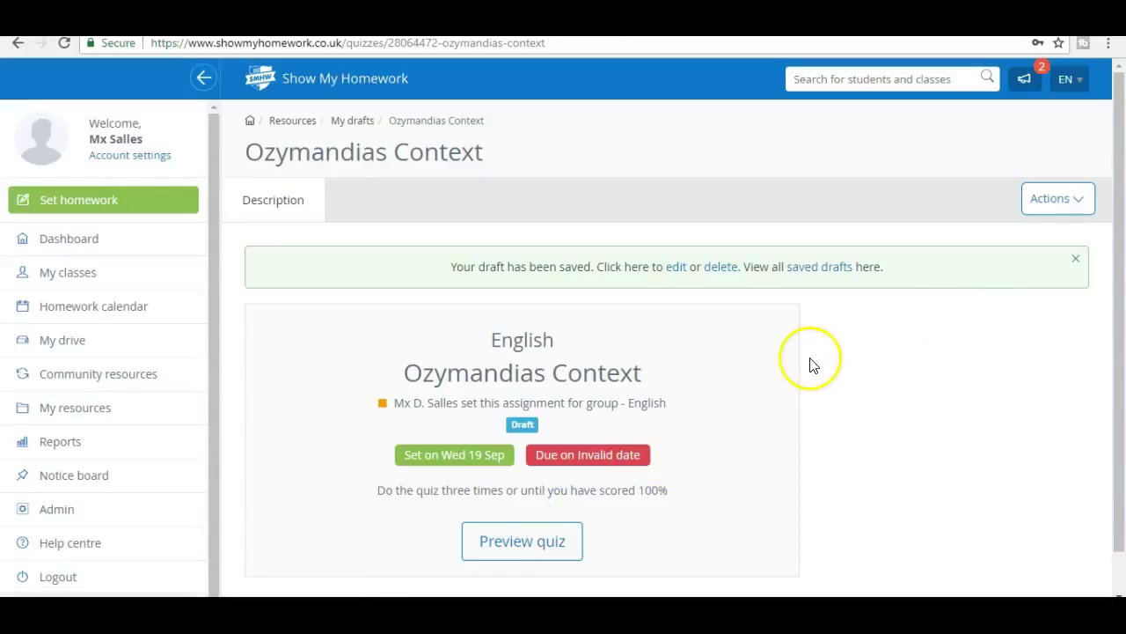
- Reopen the draft quiz for editing via Actions > Edit homework
click(1075, 202)
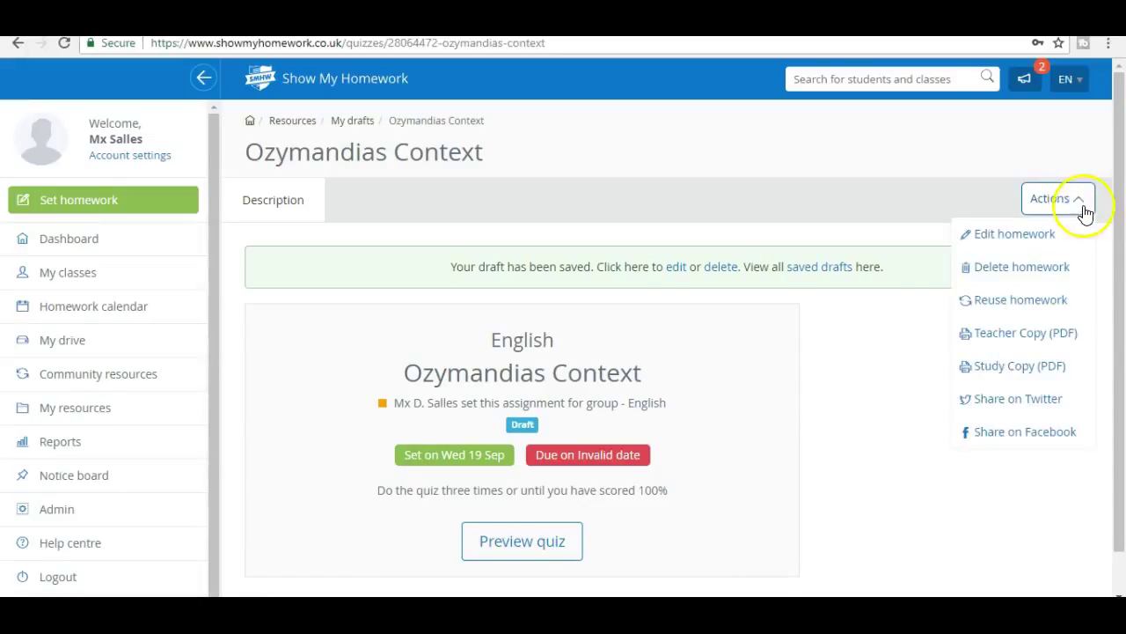
click(1004, 236)
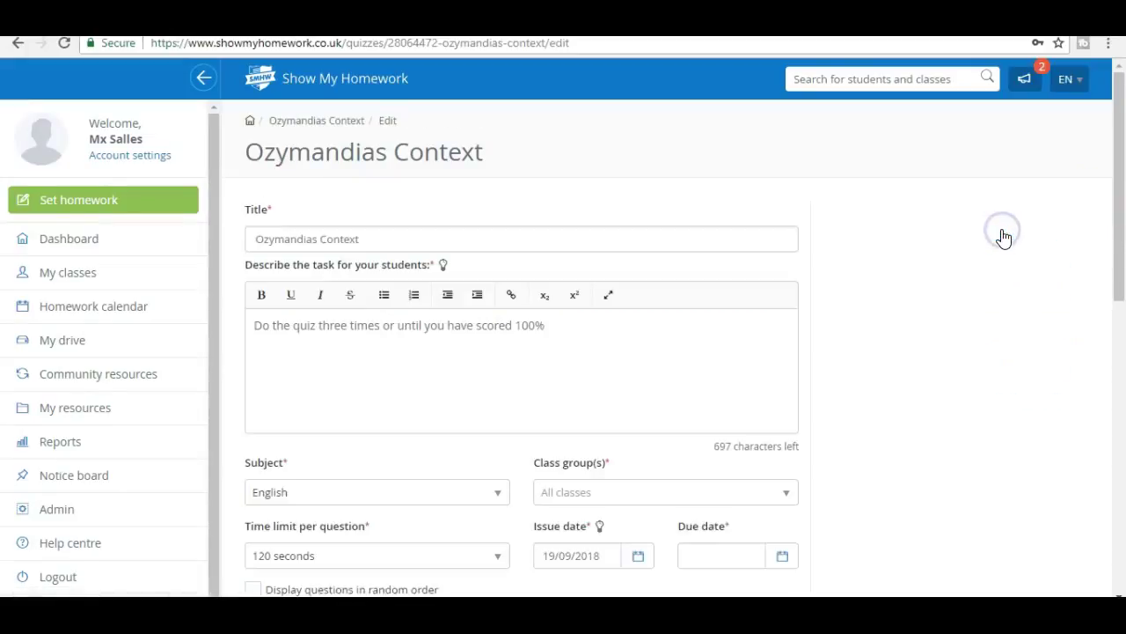
scroll(572, 322, down, 7)
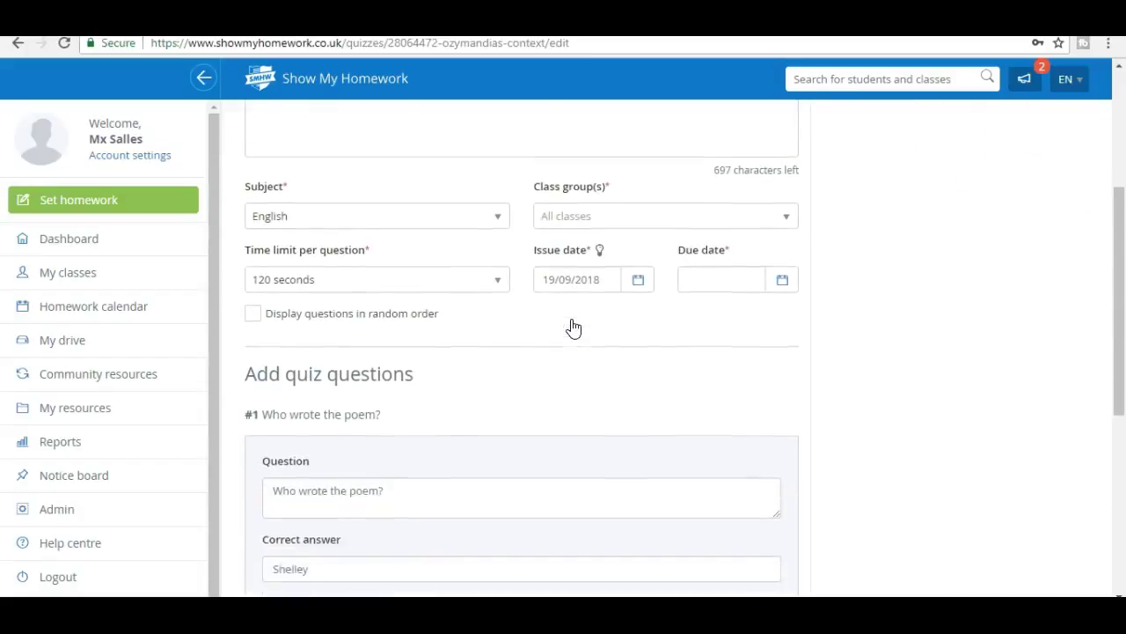
scroll(573, 322, down, 2)
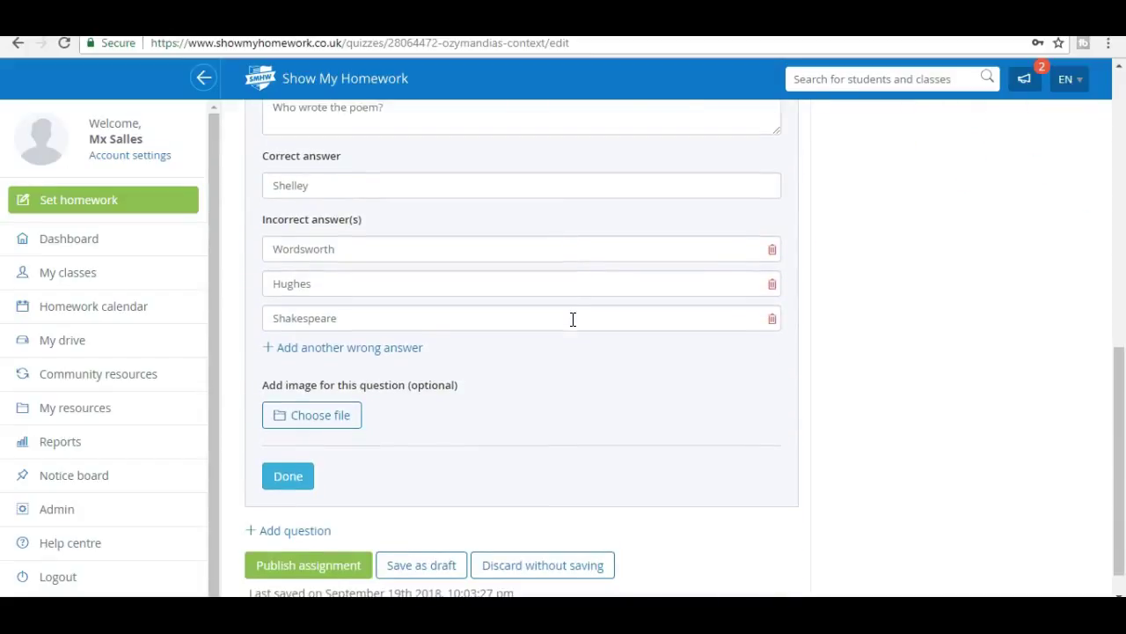
scroll(573, 319, up, 2)
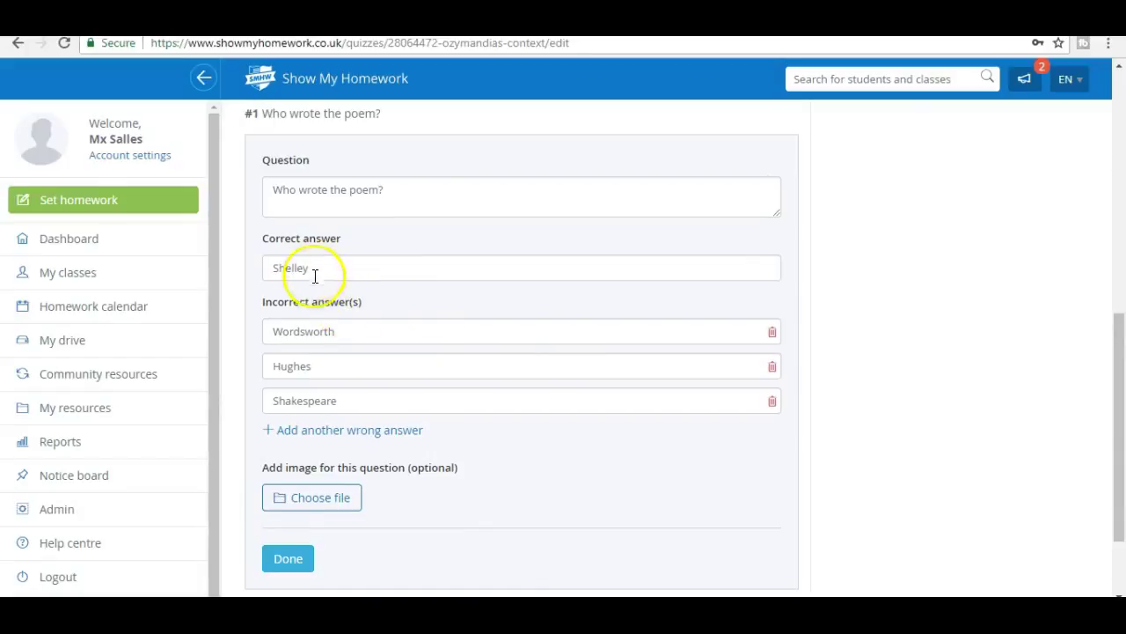
- Replace wrong answers Hughes and Shakespeare with Byron and Swinburn
drag(334, 372, 247, 370)
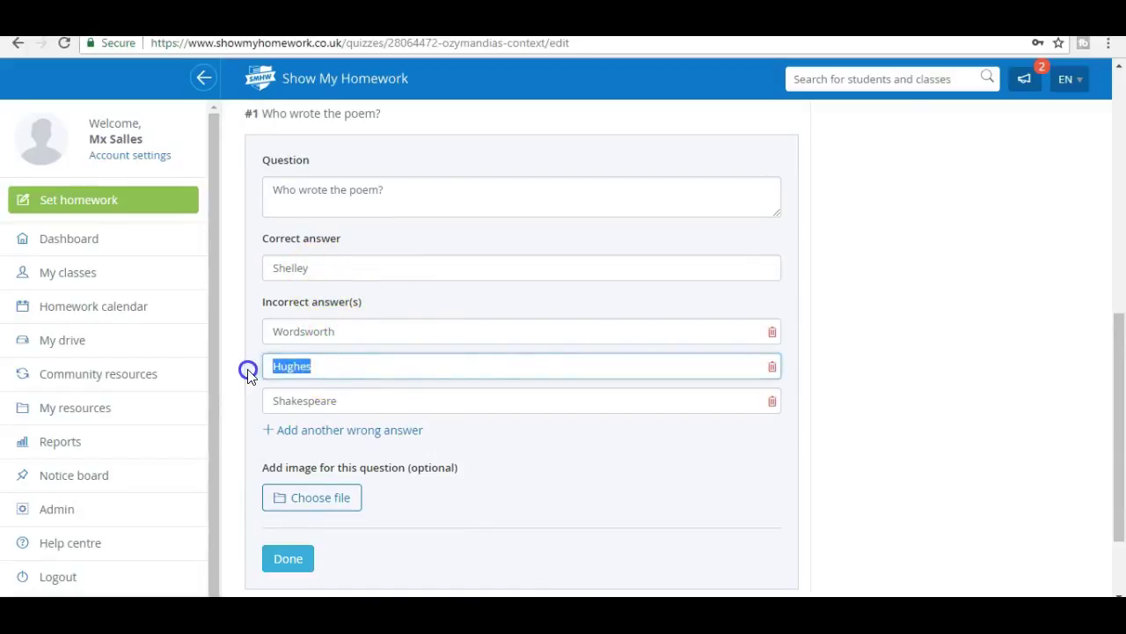
text(Byron)
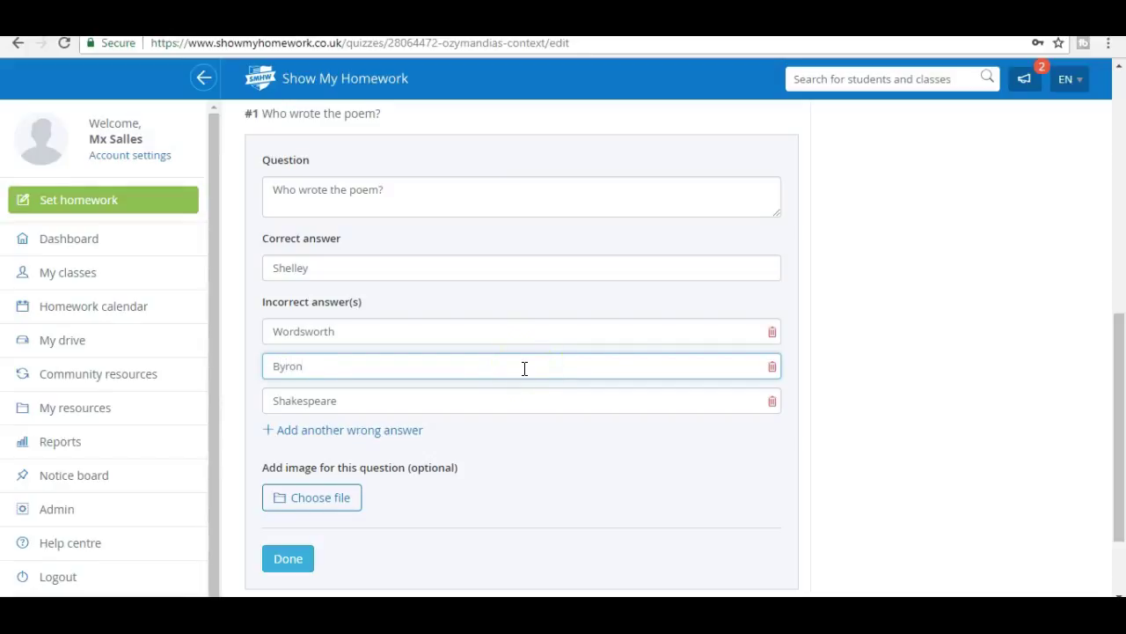
drag(334, 405, 234, 419)
text(Swinburn)
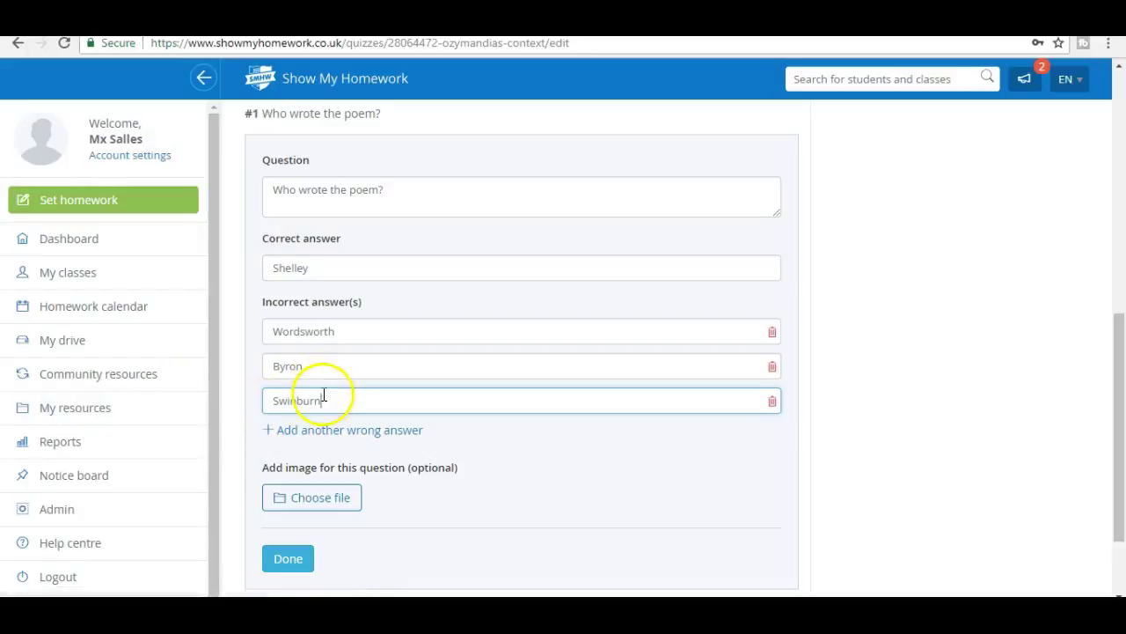
- Finish the Swinburn edit and review question 2, 'Who was Ozymandias?'
click(523, 466)
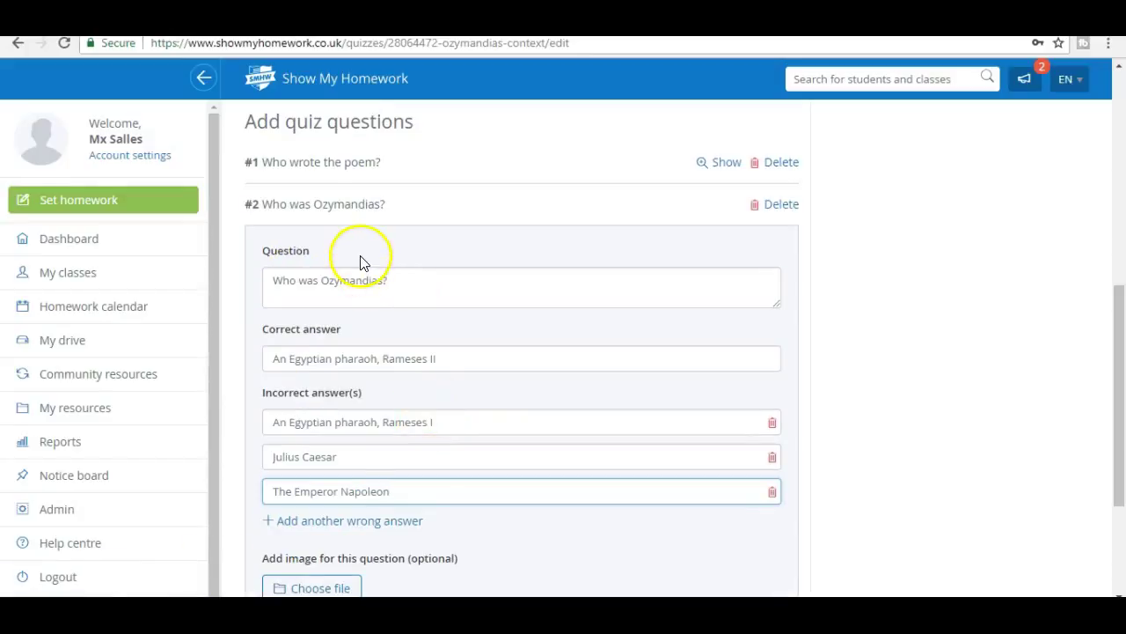
scroll(519, 429, up, 1)
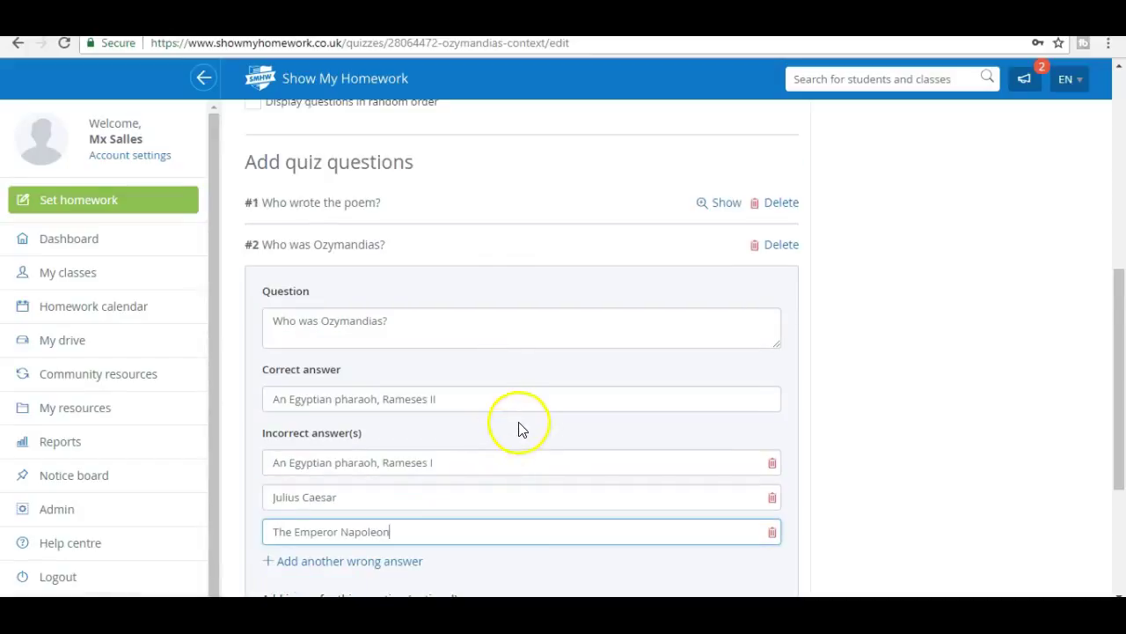
scroll(519, 429, down, 3)
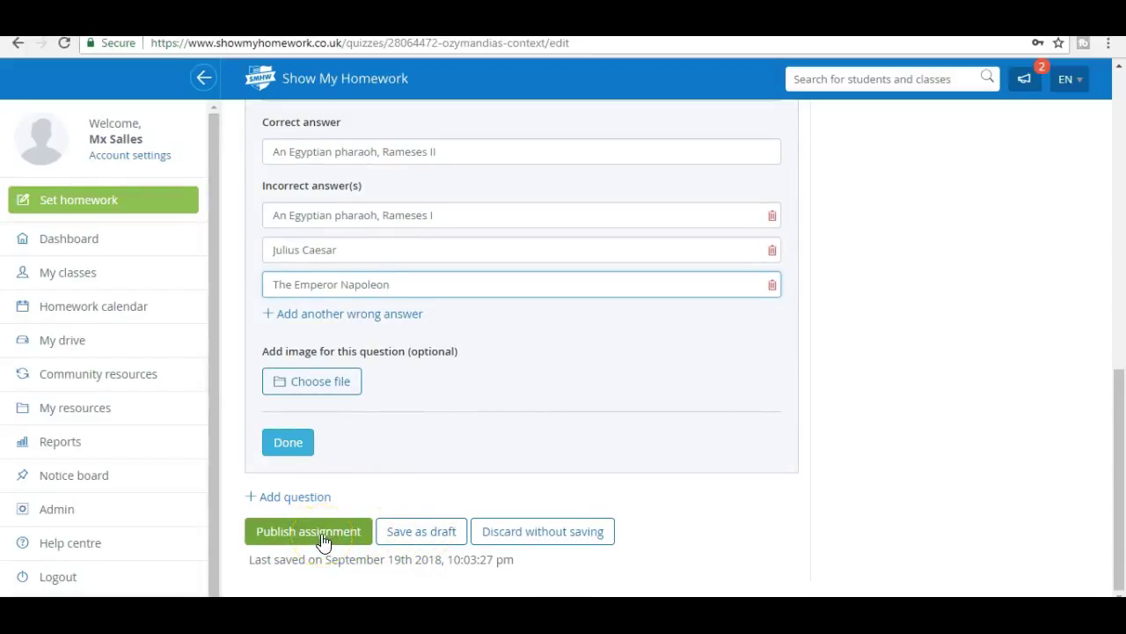
- Save the two-question quiz as a draft and start its preview
click(417, 533)
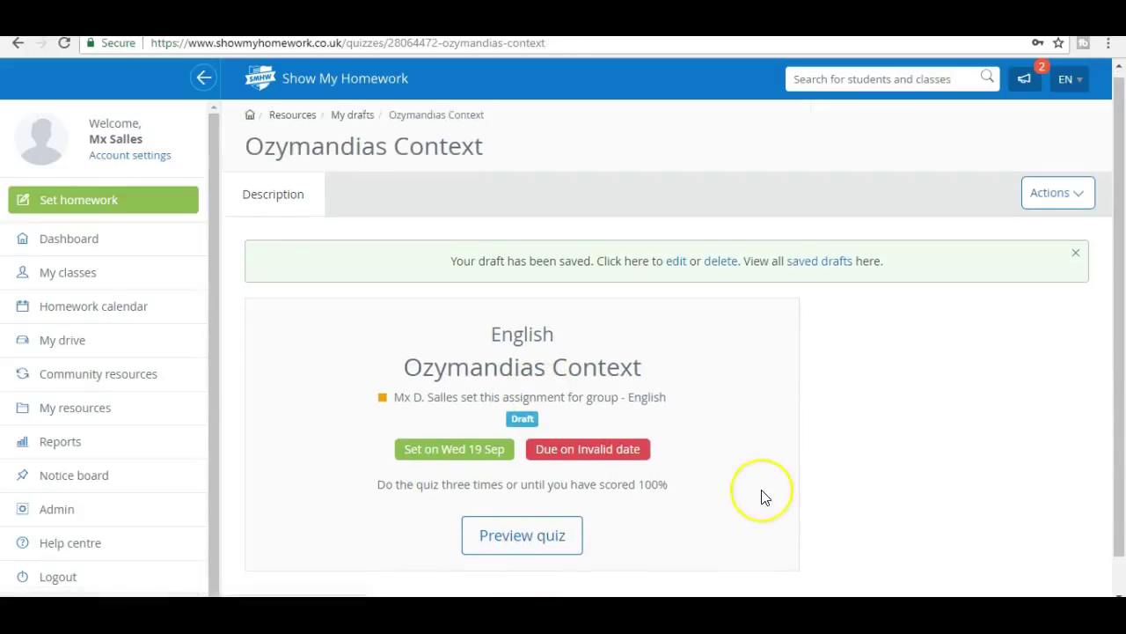
scroll(762, 496, down, 1)
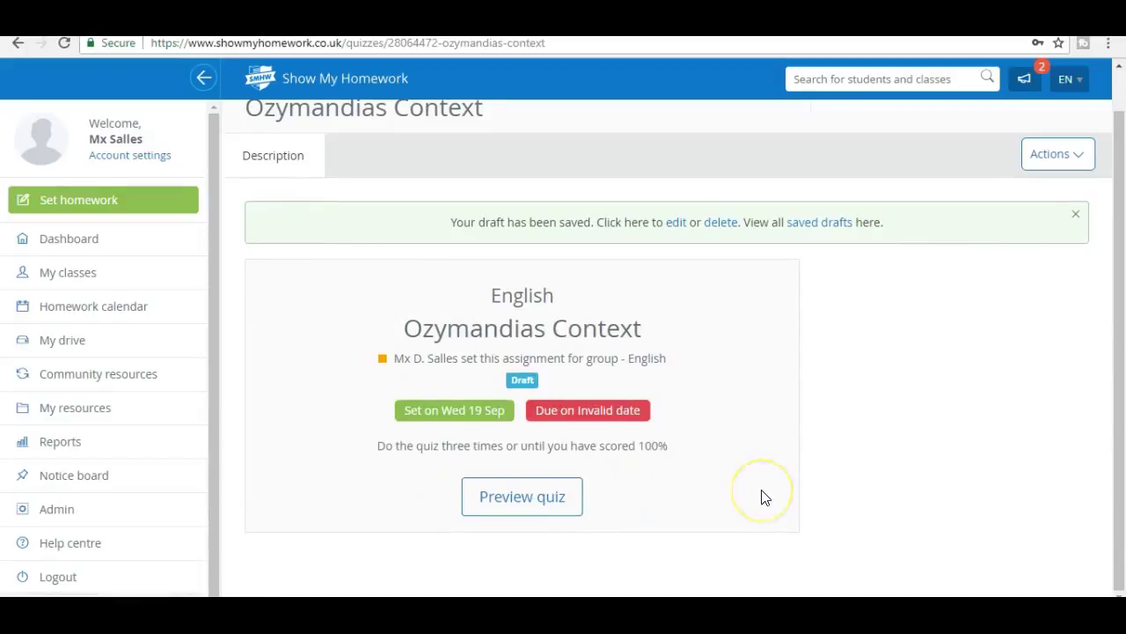
click(526, 496)
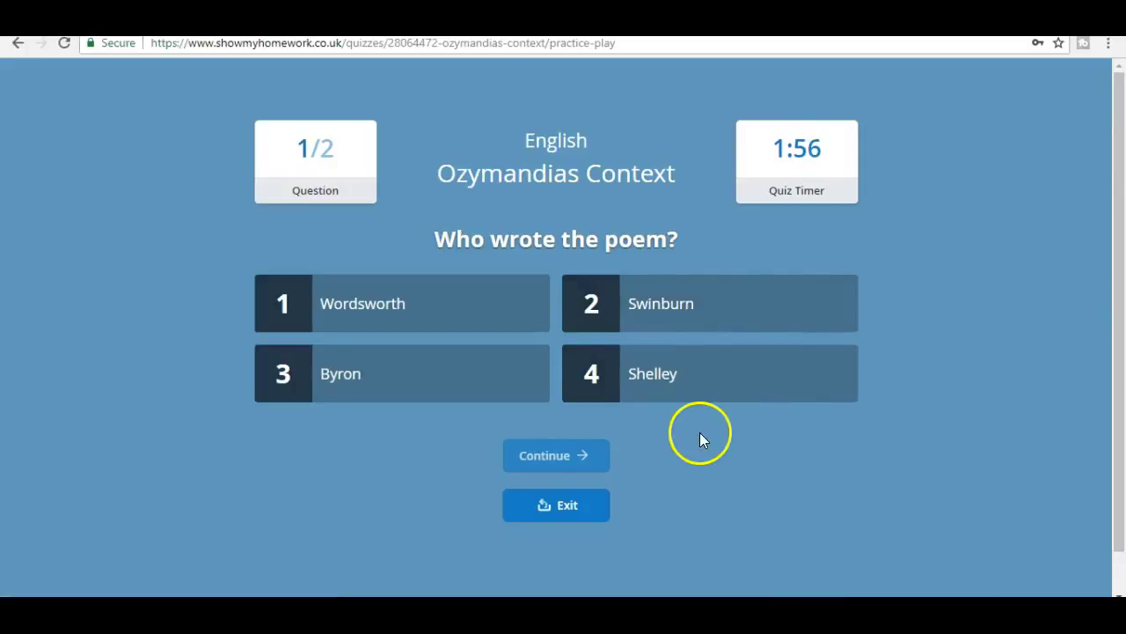
- Answer Shelley, then The Emperor Napoleon, finishing with a 50% (1/2) score
click(652, 373)
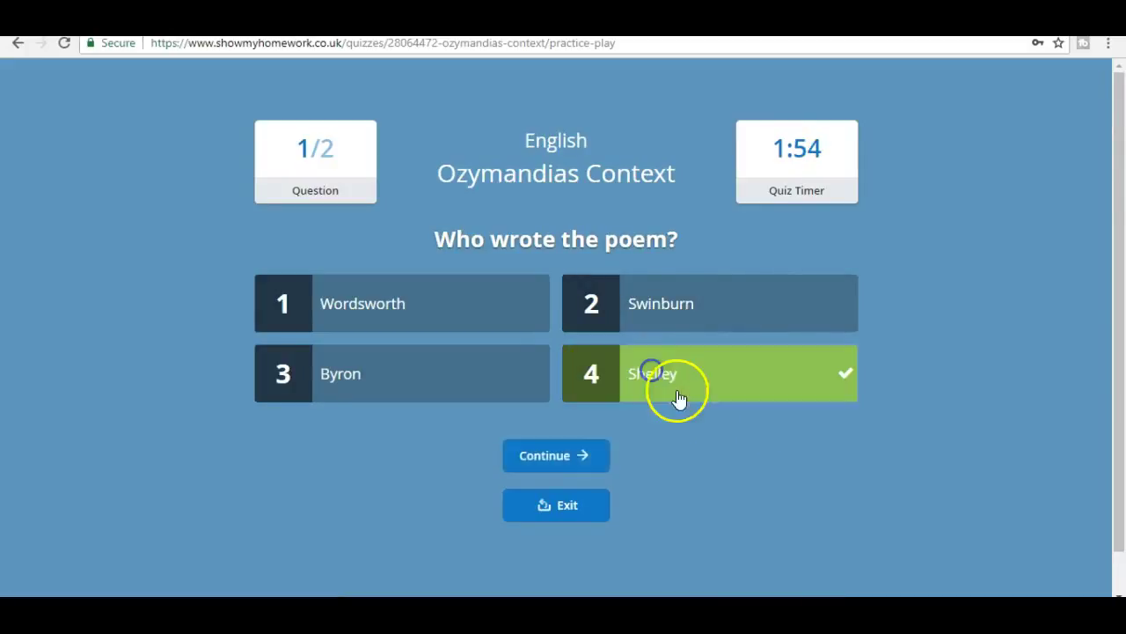
click(560, 457)
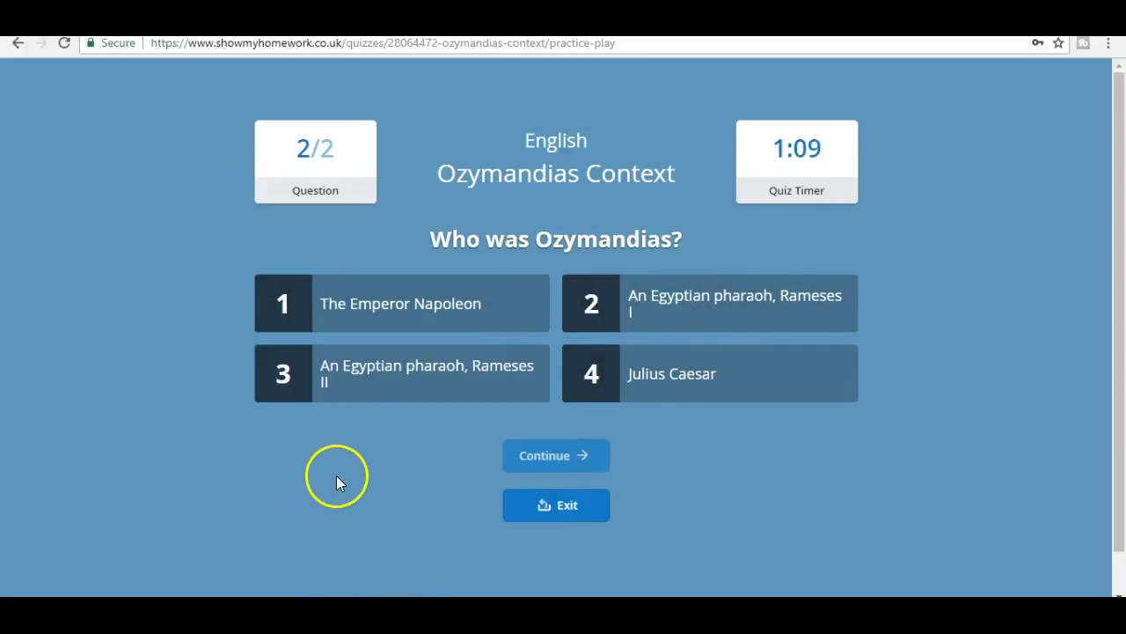
click(418, 306)
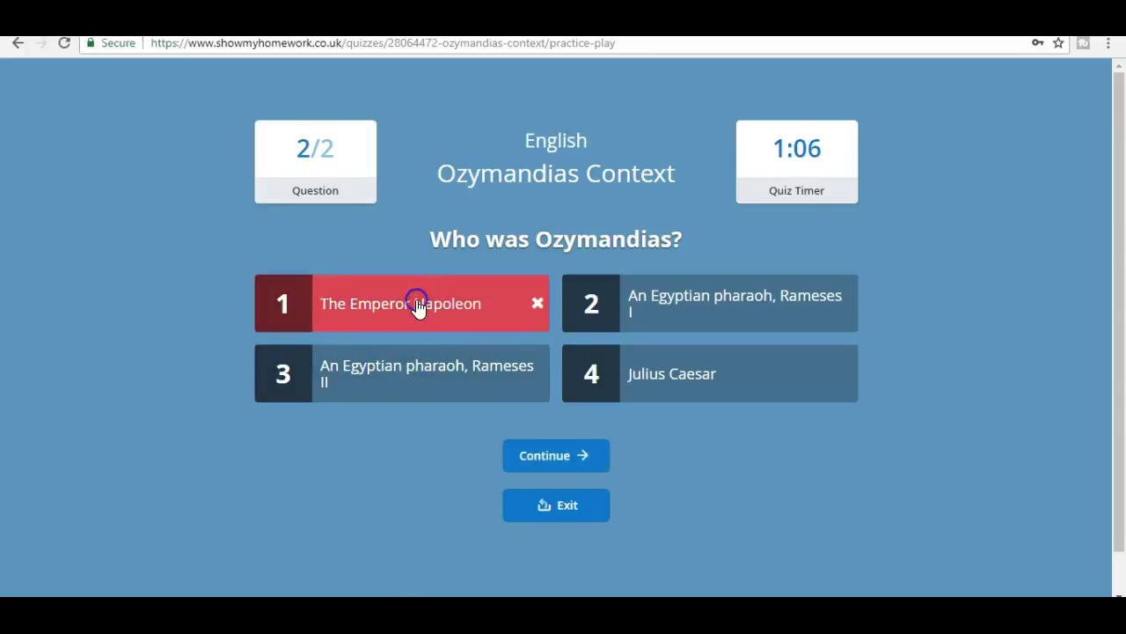
click(554, 455)
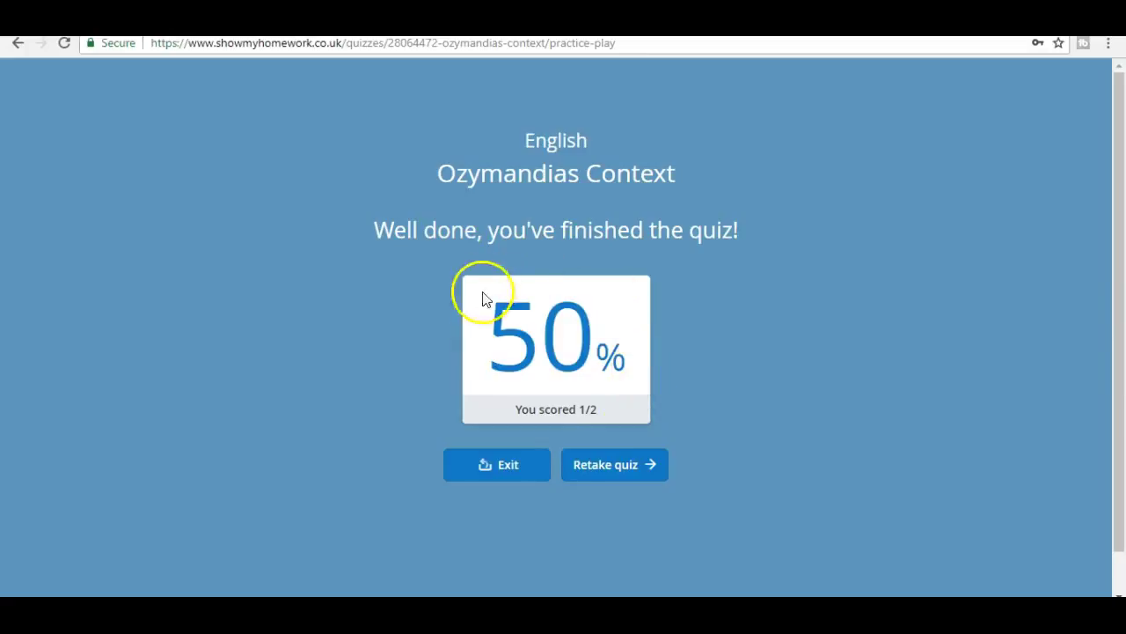